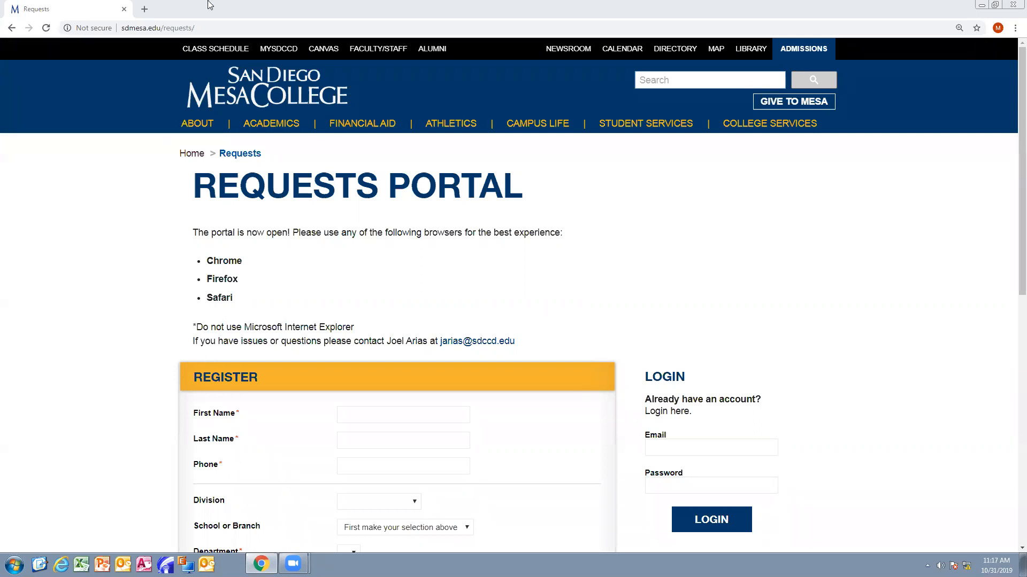
# - Reload the portal and enter the registrant's first name, last name and phone number
pyautogui.click(223, 27)
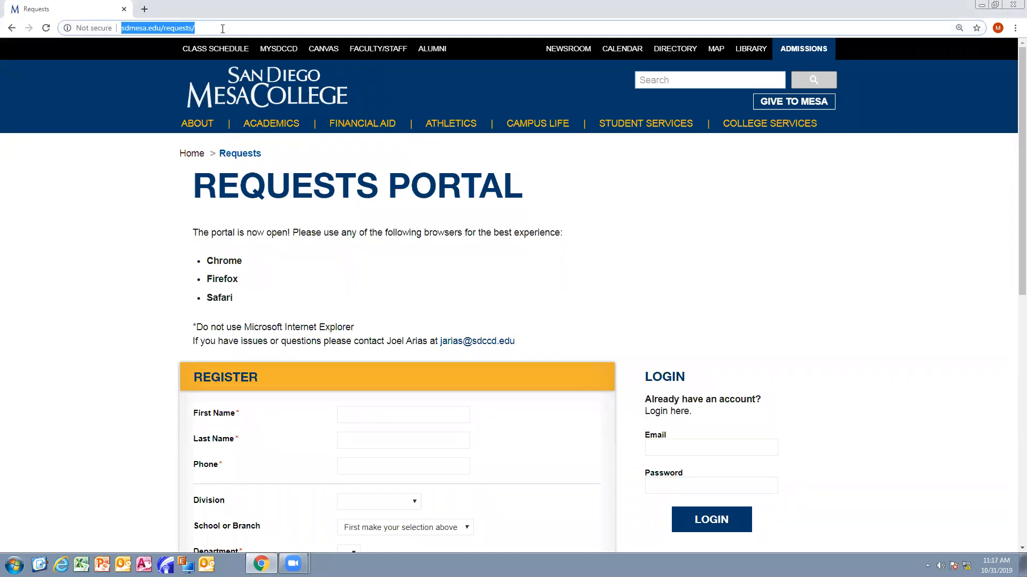
pyautogui.press('Return')
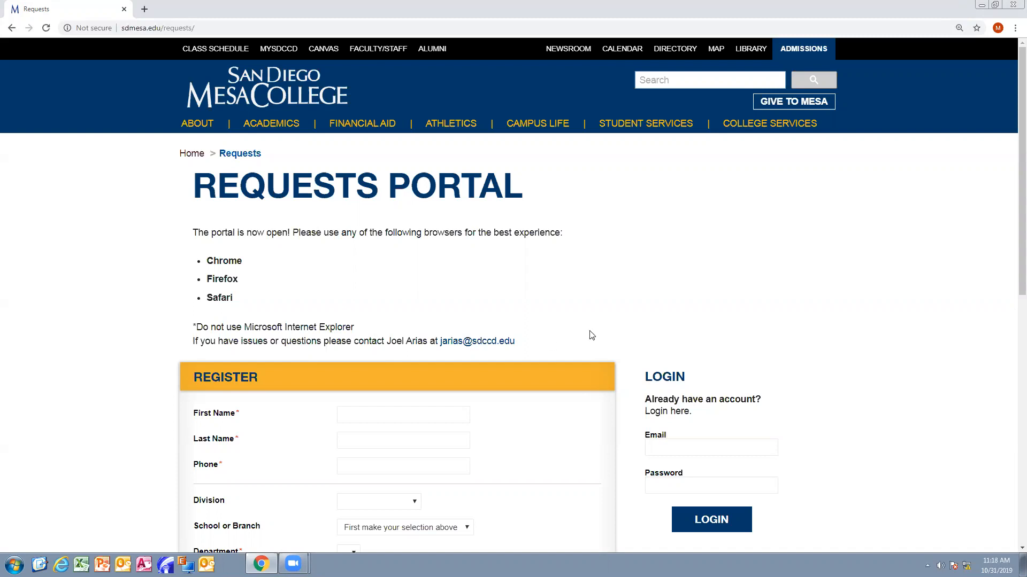
pyautogui.scroll(-3, 591, 335)
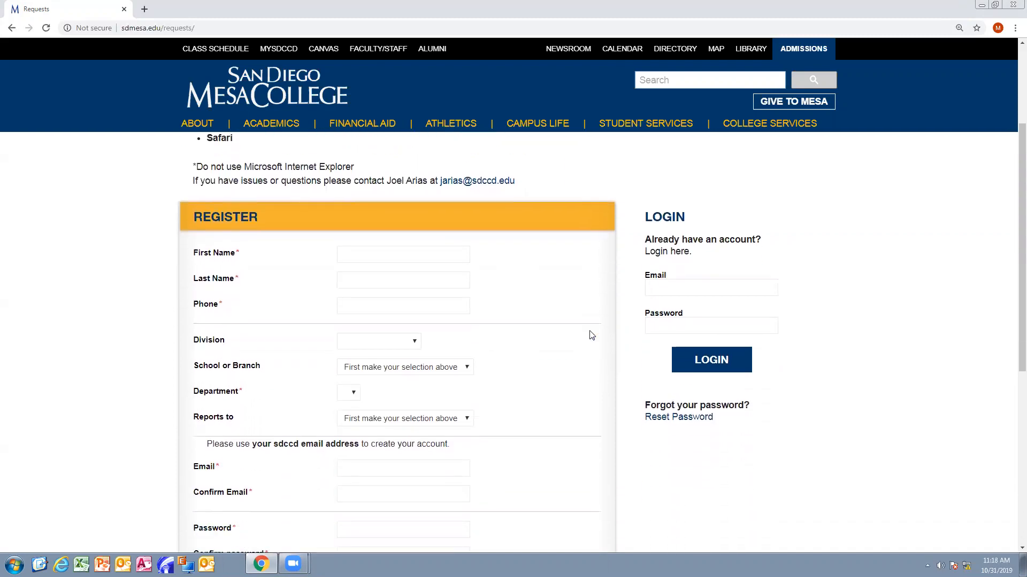
pyautogui.scroll(-1, 591, 335)
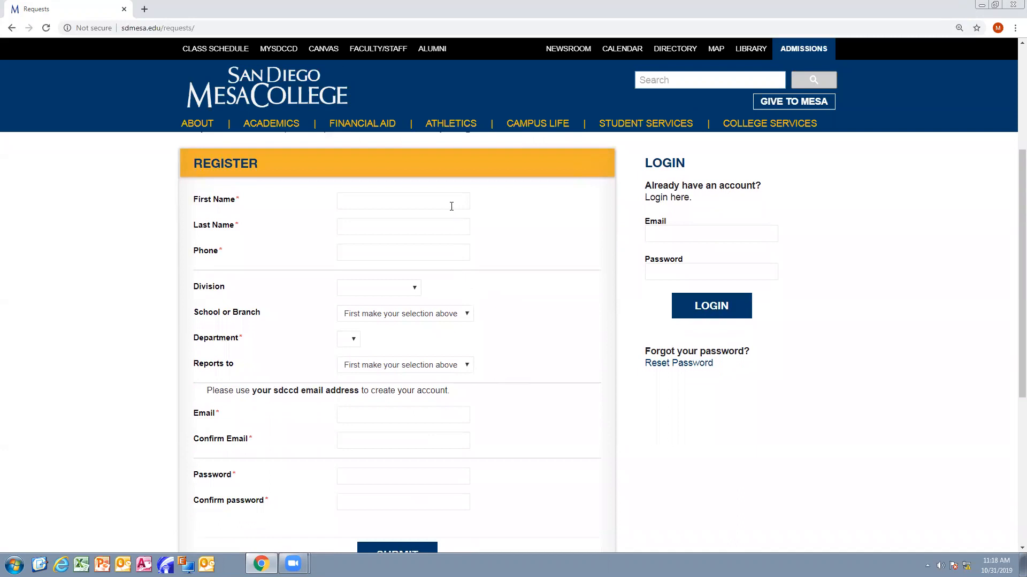
pyautogui.click(451, 206)
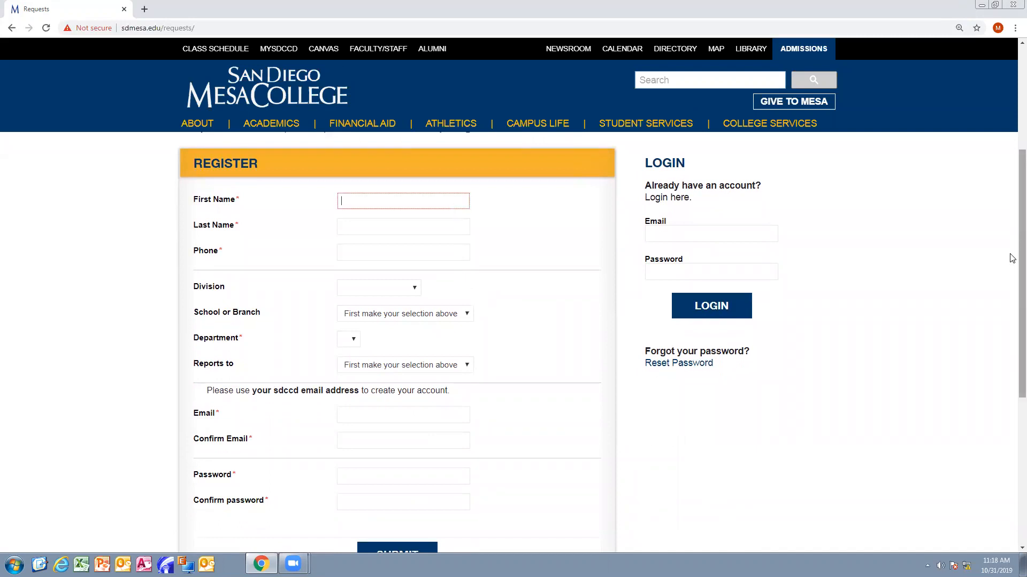
pyautogui.write('Jacquln')
pyautogui.press('Tab')
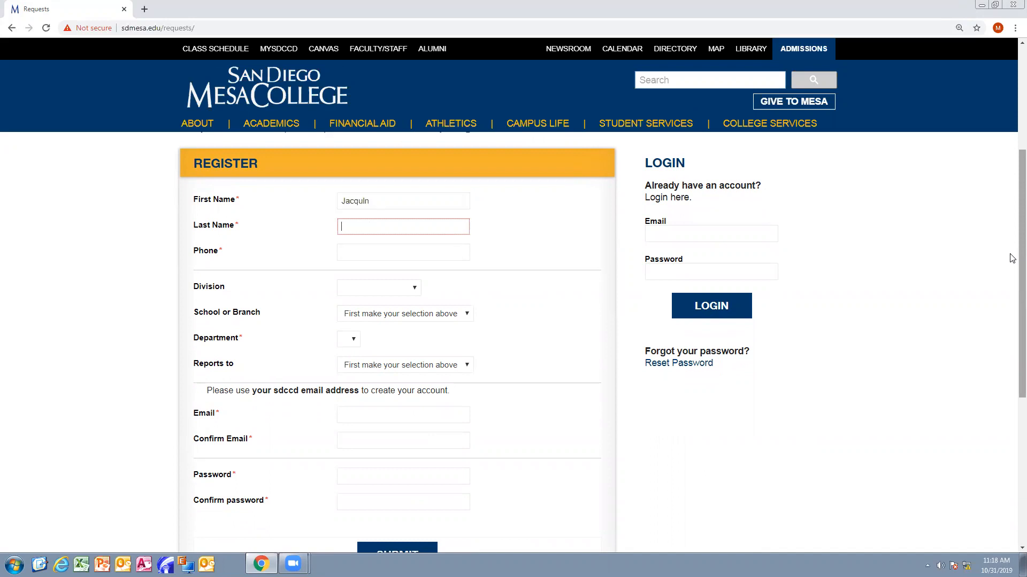
pyautogui.hotkey('shift', 'Tab')
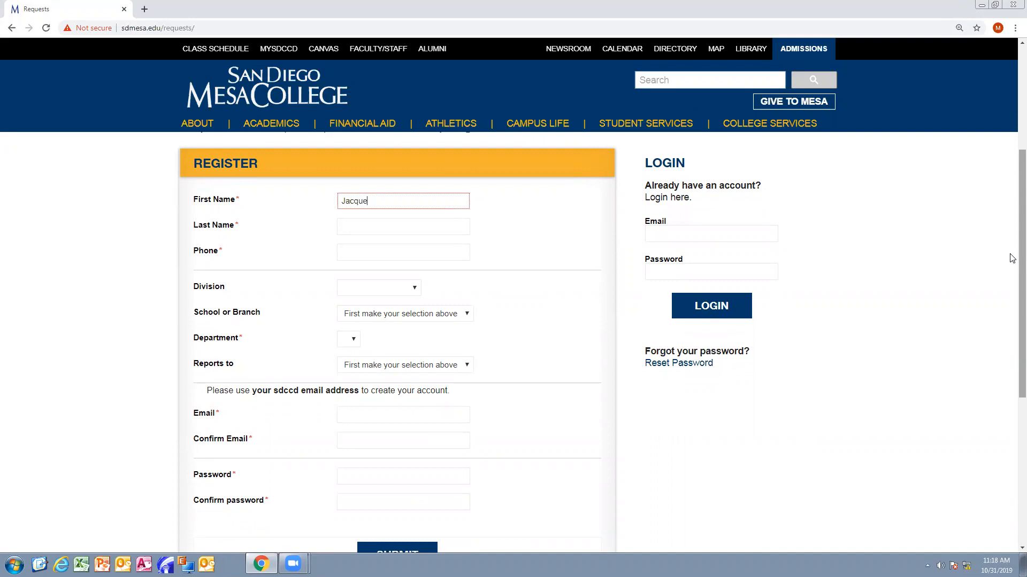
pyautogui.press('Tab')
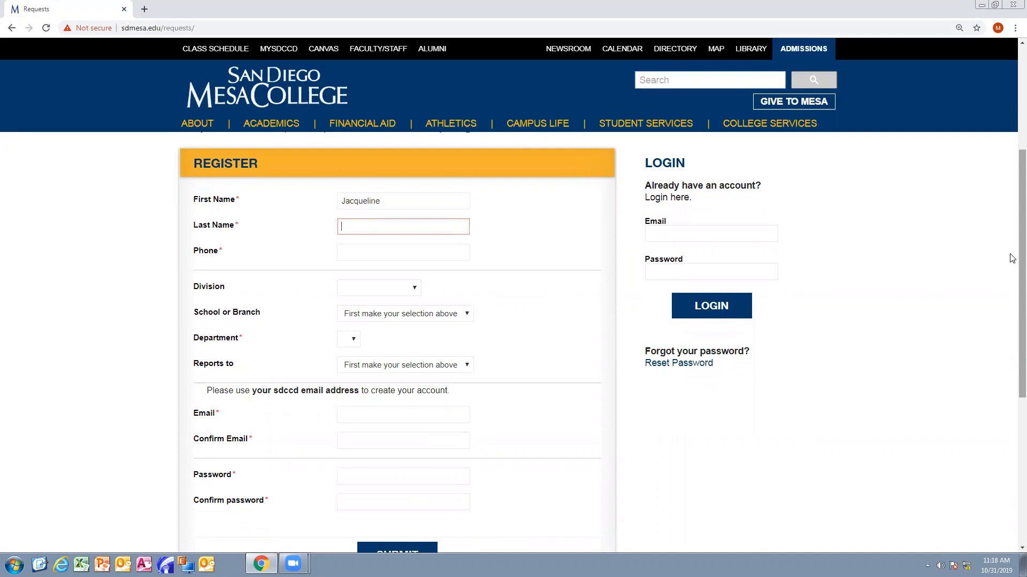
pyautogui.press('Tab')
pyautogui.write('2554')
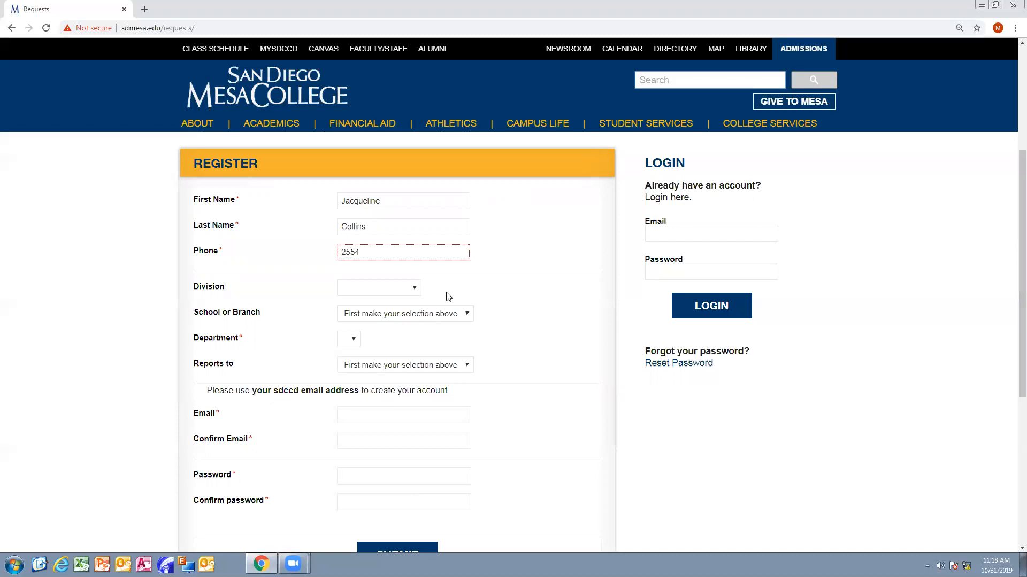
# - Set the division to Administration and the department to College Events and Operations
pyautogui.click(415, 291)
pyautogui.click(398, 309)
pyautogui.scroll(2, 396, 327)
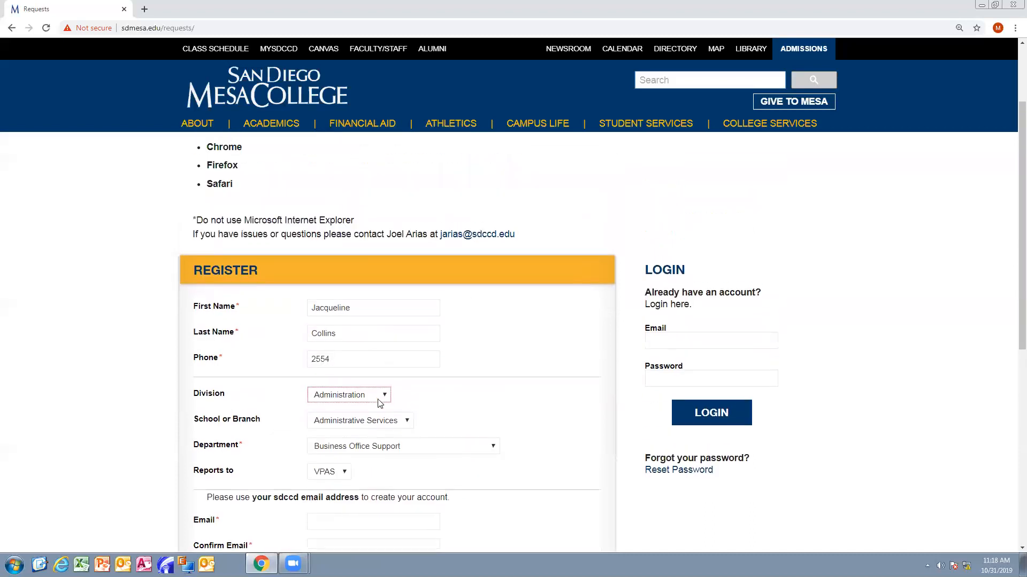
pyautogui.click(388, 450)
pyautogui.scroll(-1, 388, 456)
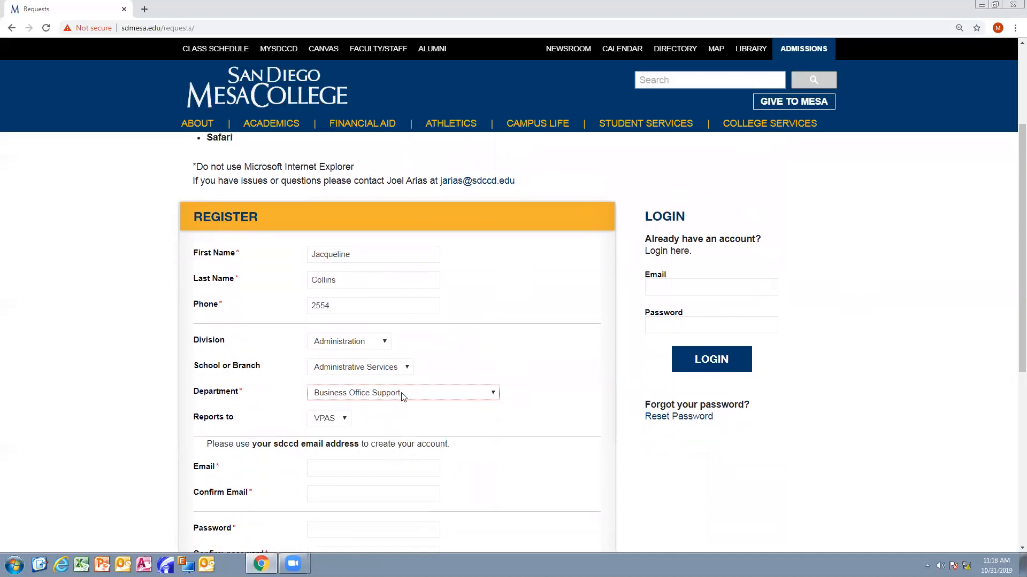
pyautogui.click(407, 393)
pyautogui.click(402, 428)
pyautogui.scroll(-2, 412, 404)
pyautogui.click(399, 363)
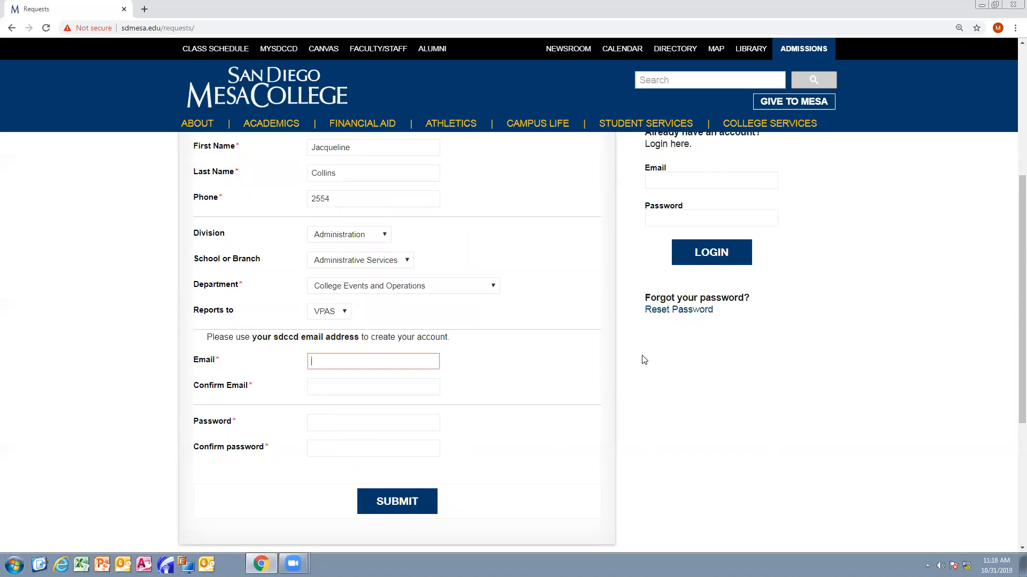
pyautogui.scroll(1, 644, 360)
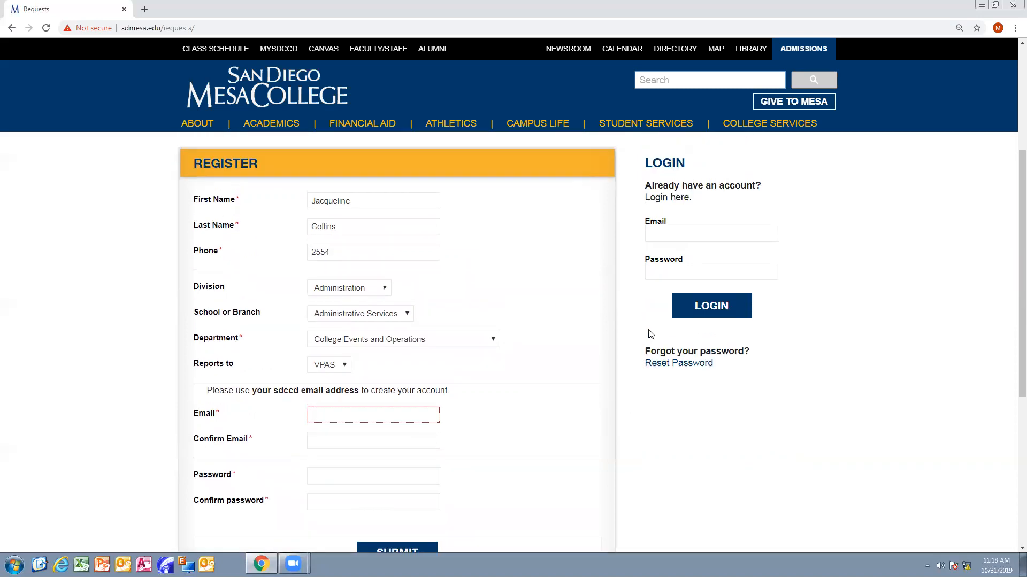
# - Enter the account e-mail and password in the LOGIN box and sign in
pyautogui.click(690, 236)
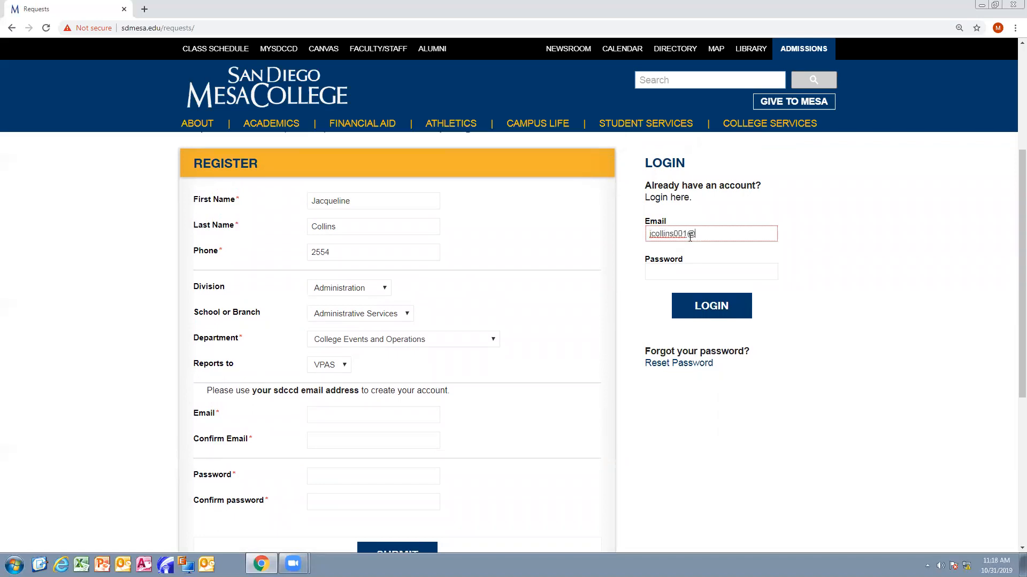
pyautogui.scroll(3, 688, 243)
pyautogui.click(697, 428)
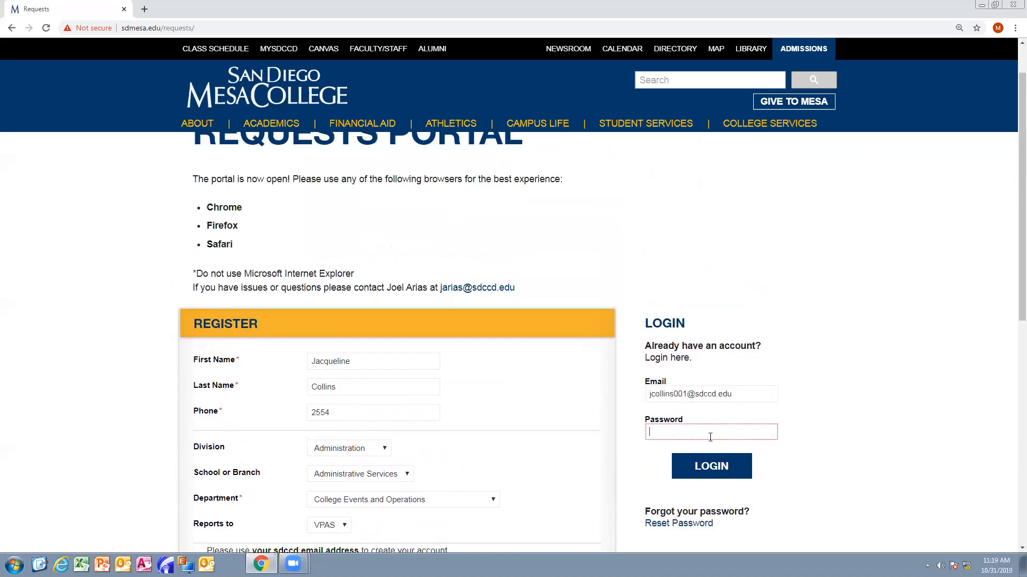
pyautogui.write('•••••••••')
pyautogui.click(734, 471)
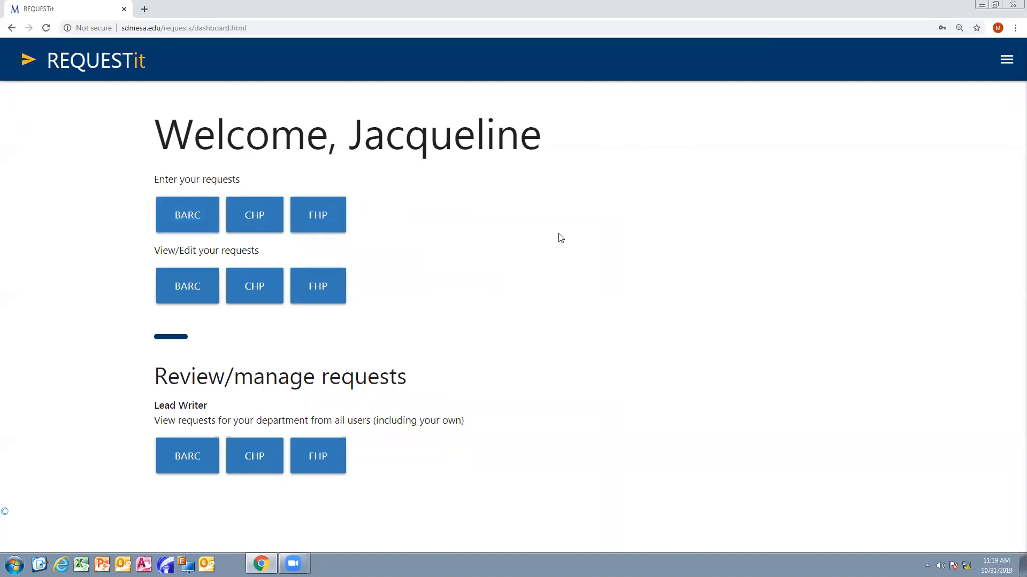
pyautogui.click(1008, 62)
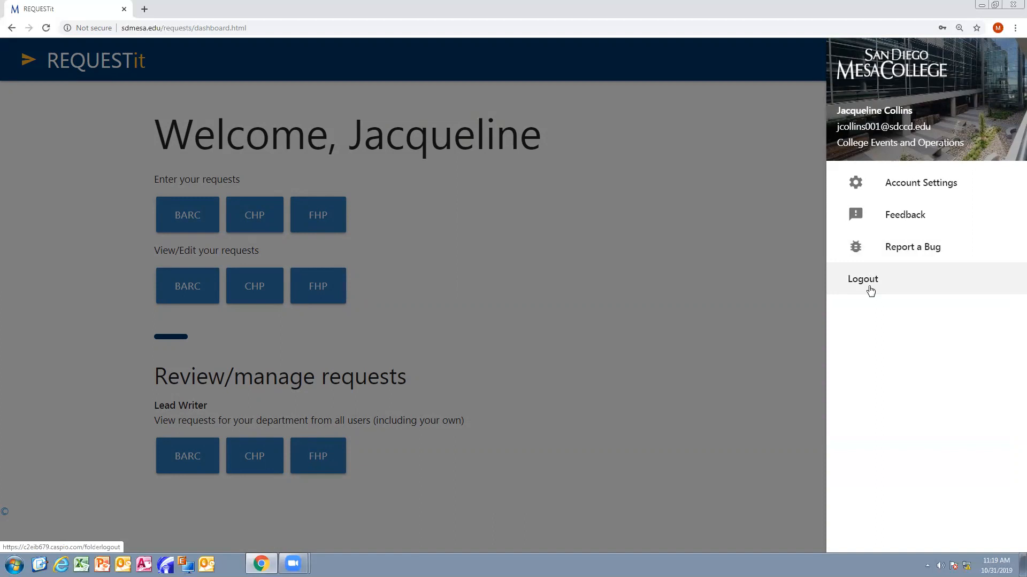
pyautogui.click(583, 300)
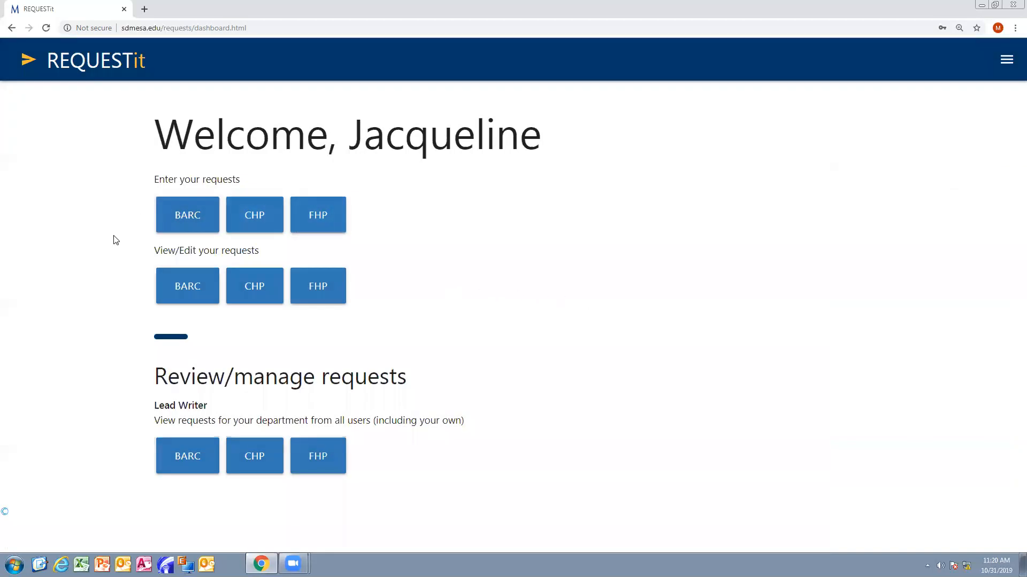
# - Open a new BARC request for AVANZA (CRUISE/Peer Navigators) as a One Time Request
pyautogui.click(200, 221)
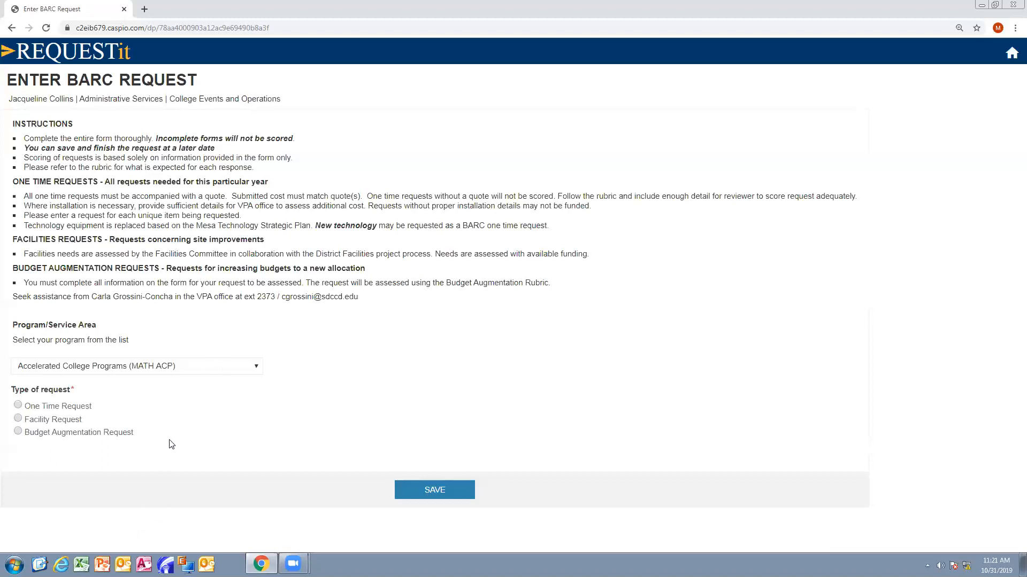
pyautogui.click(180, 369)
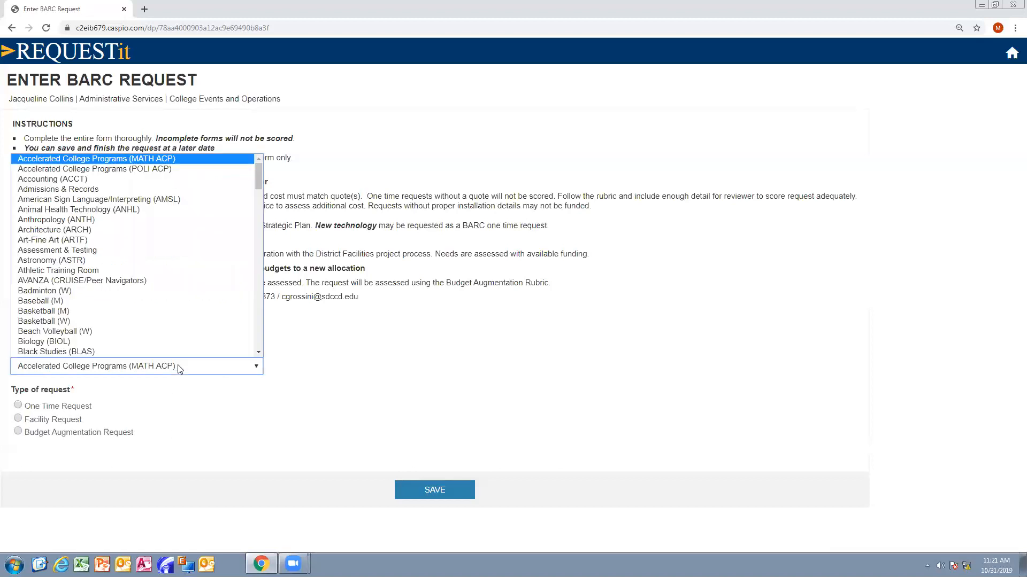
pyautogui.click(198, 282)
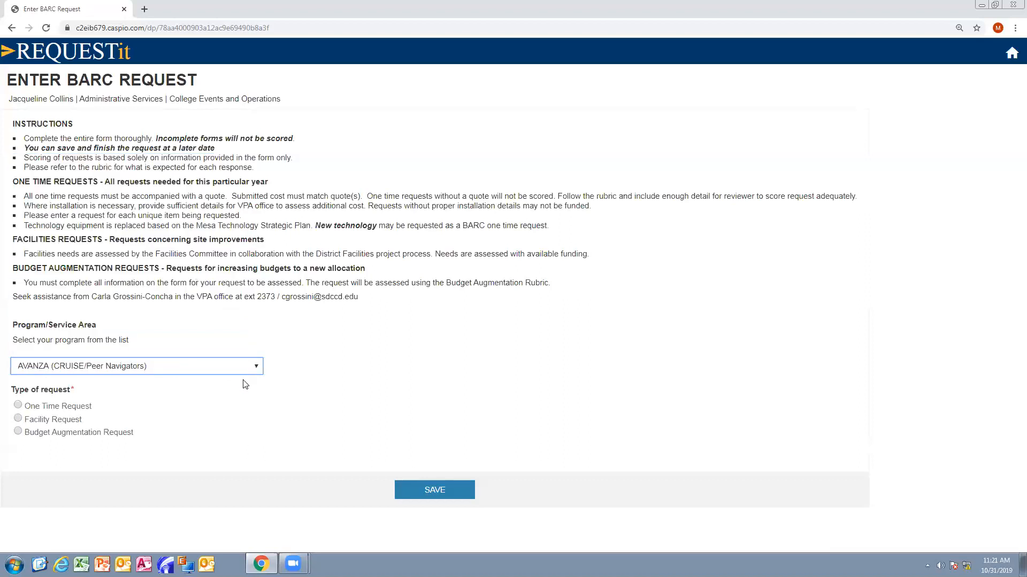
pyautogui.click(19, 405)
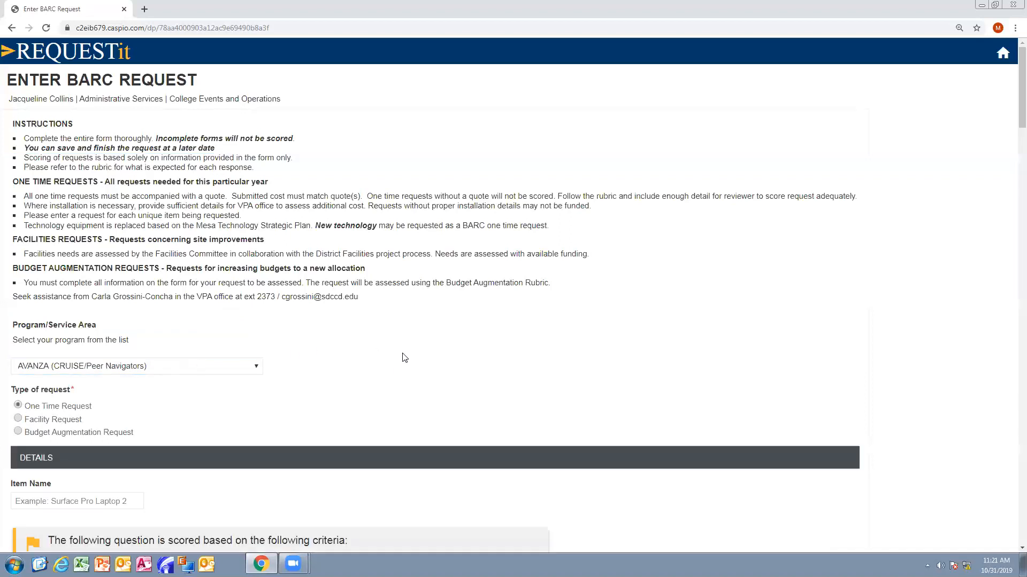
pyautogui.scroll(-2, 402, 355)
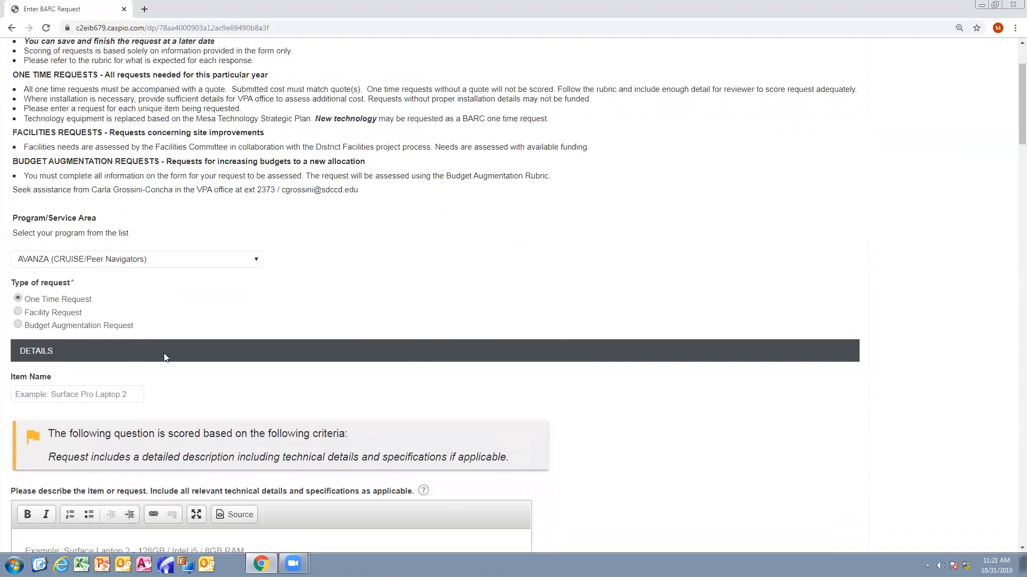
pyautogui.scroll(-4, 193, 348)
pyautogui.scroll(-7, 257, 348)
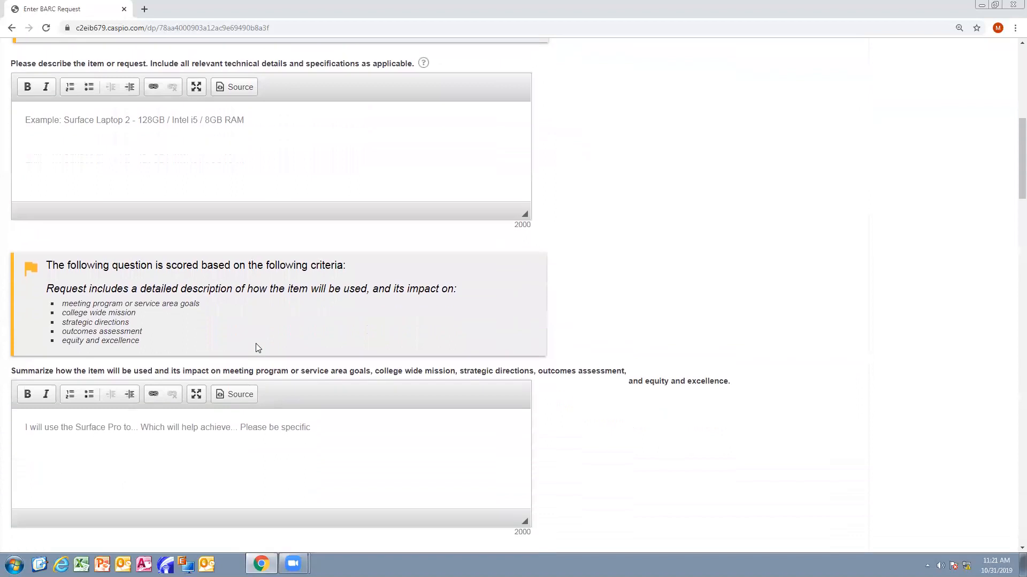
pyautogui.scroll(-7, 257, 348)
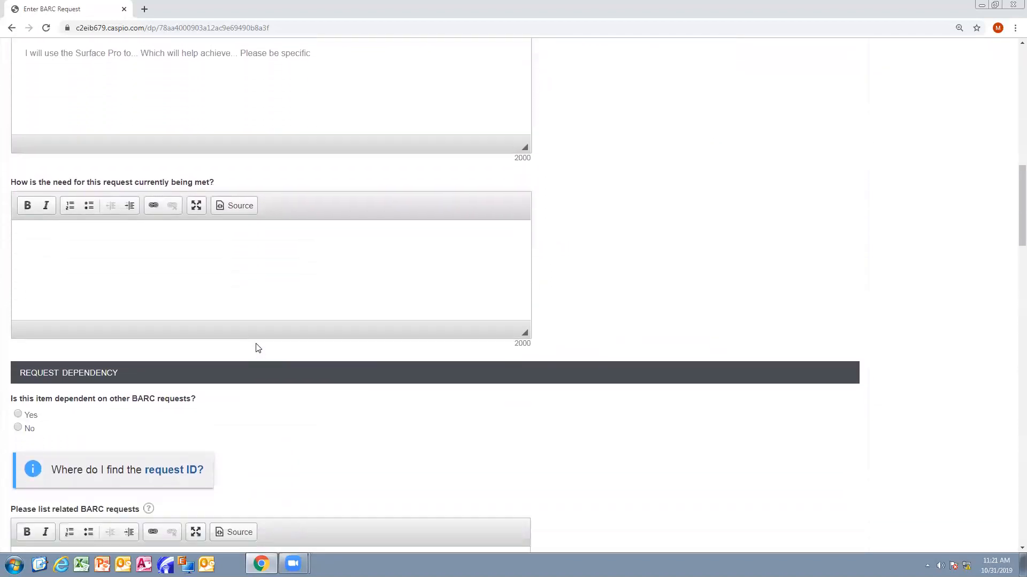
pyautogui.scroll(-1, 256, 344)
pyautogui.scroll(10, 257, 345)
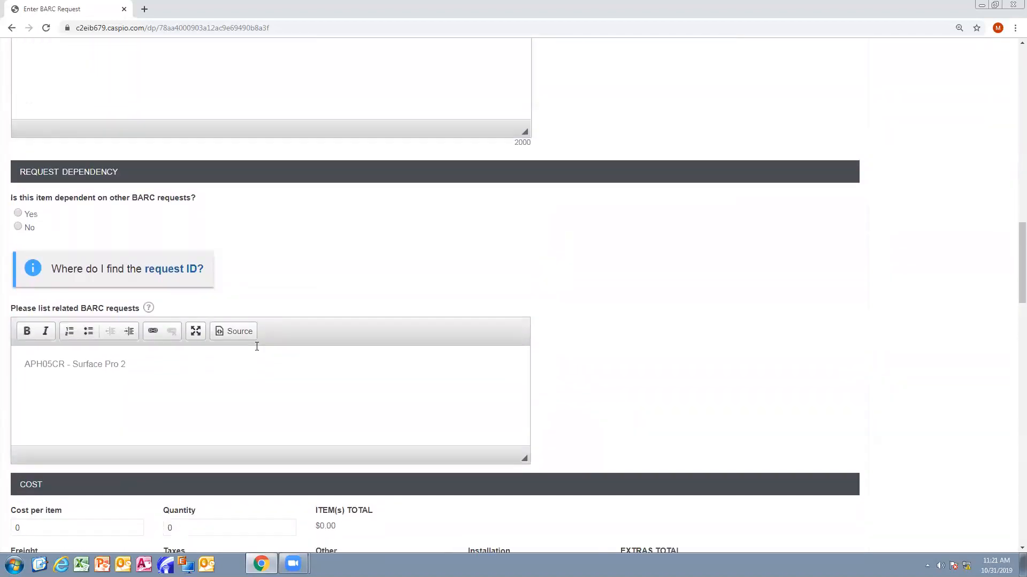
pyautogui.scroll(11, 257, 347)
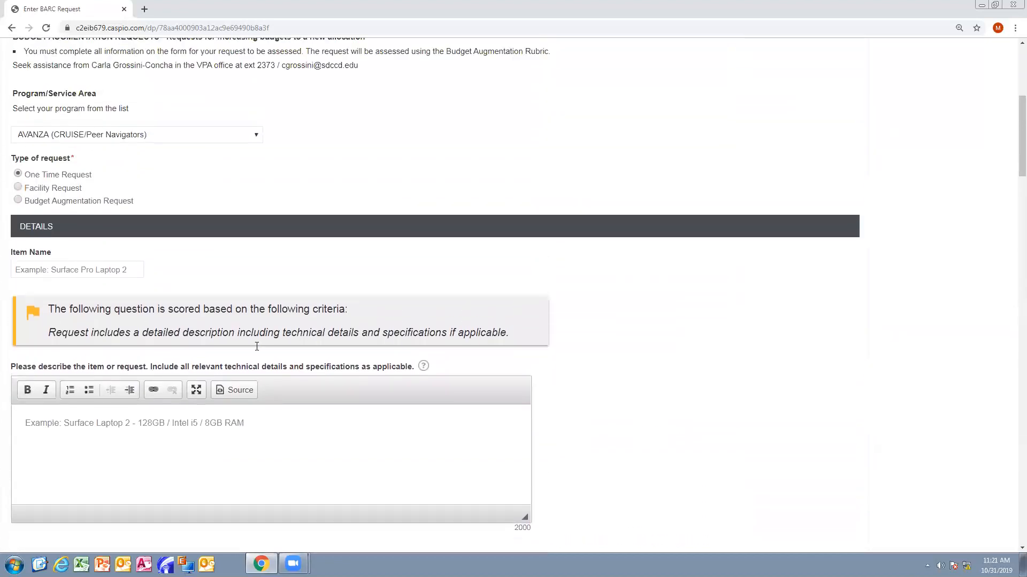
pyautogui.scroll(-2, 255, 352)
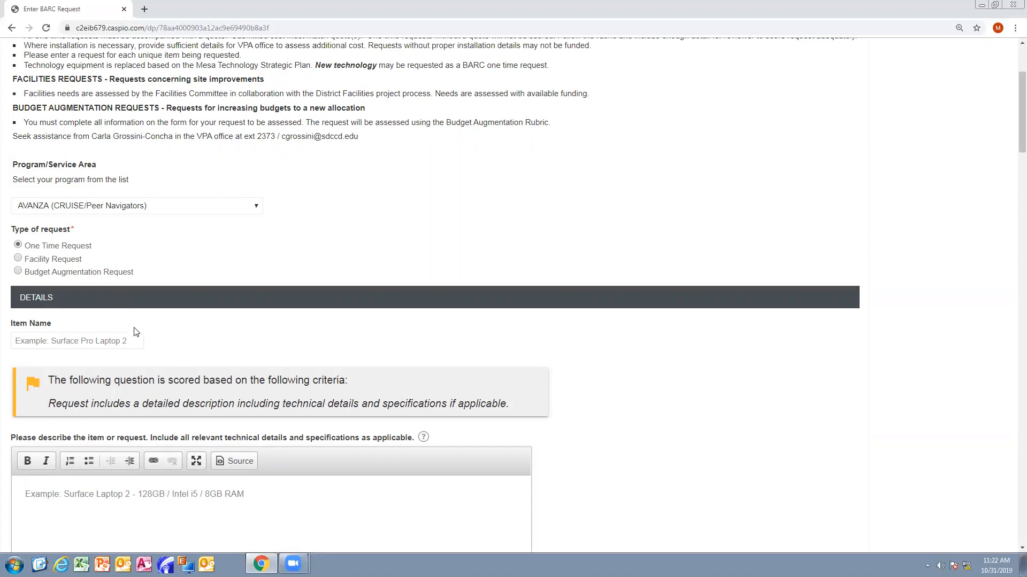
pyautogui.scroll(-3, 143, 377)
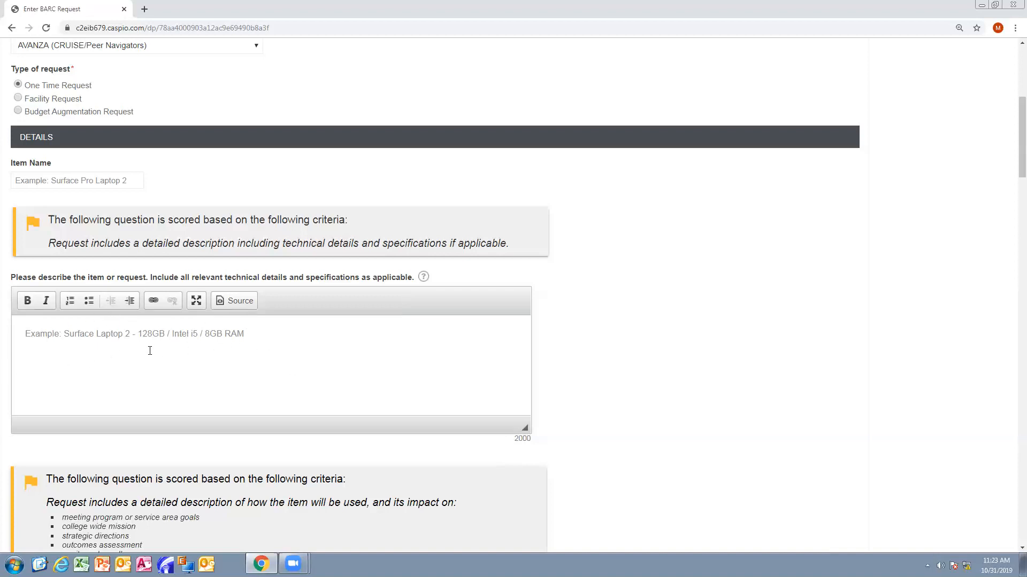
pyautogui.scroll(-4, 649, 332)
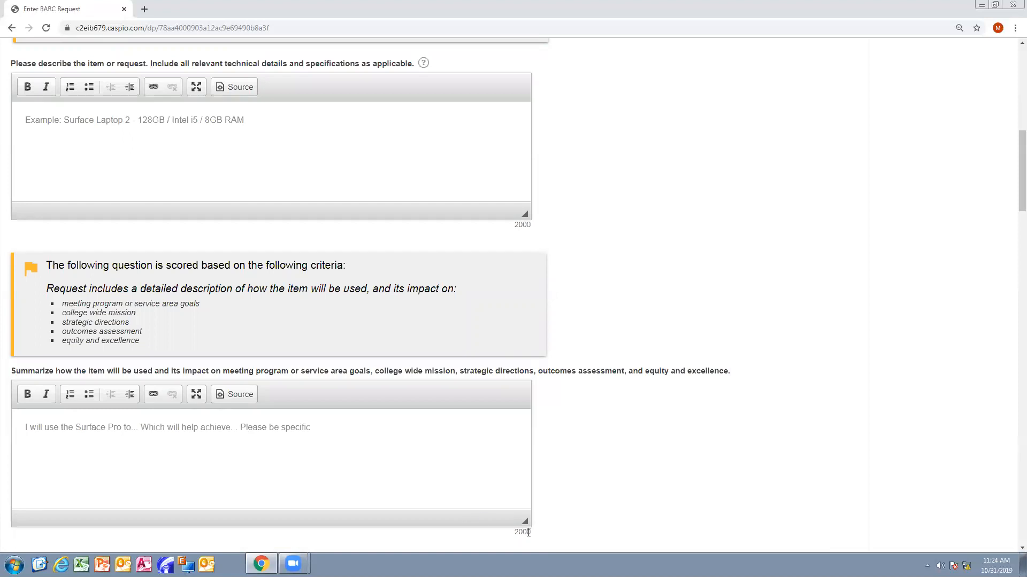
pyautogui.scroll(-3, 606, 456)
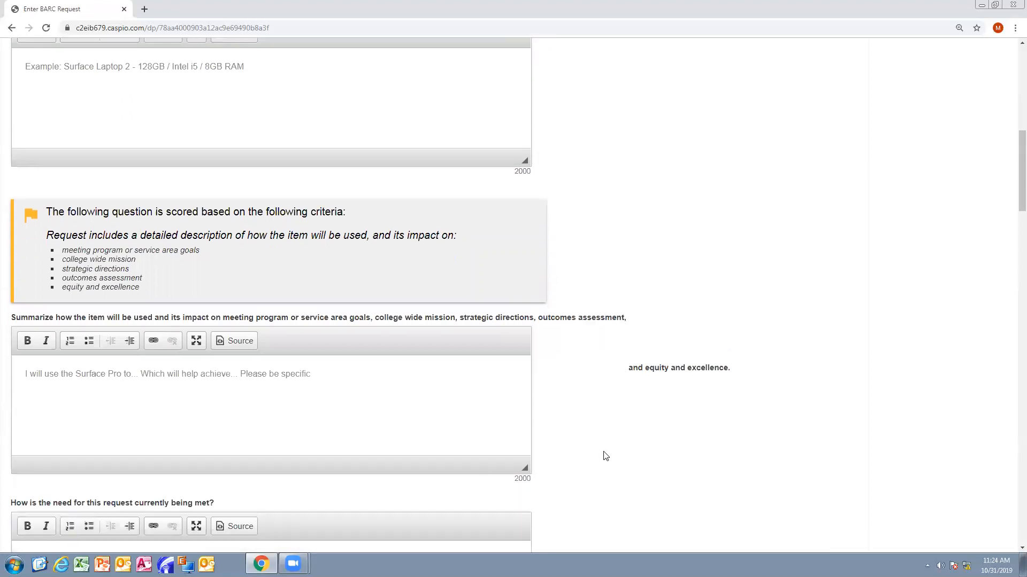
pyautogui.scroll(-1, 606, 456)
pyautogui.scroll(-1, 605, 455)
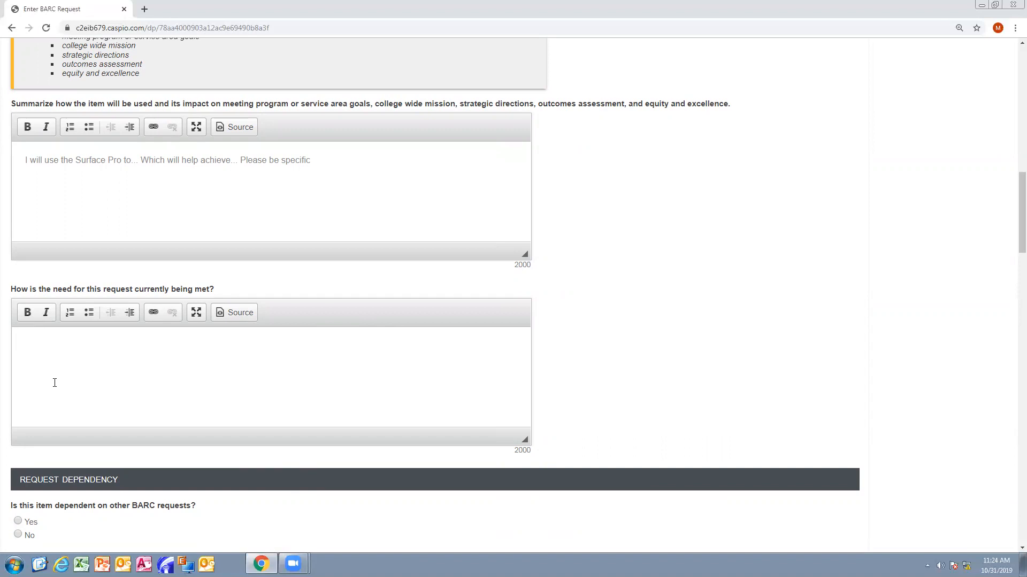
pyautogui.scroll(-4, 146, 335)
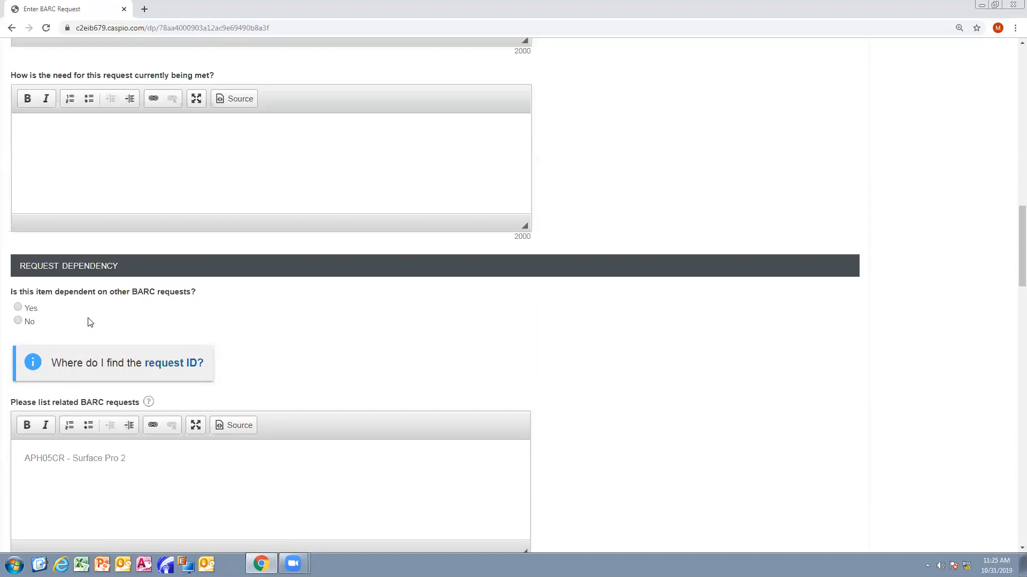
# - View barc_instructions.pdf on finding a request ID, then return to the Enter BARC Request tab
pyautogui.click(171, 366)
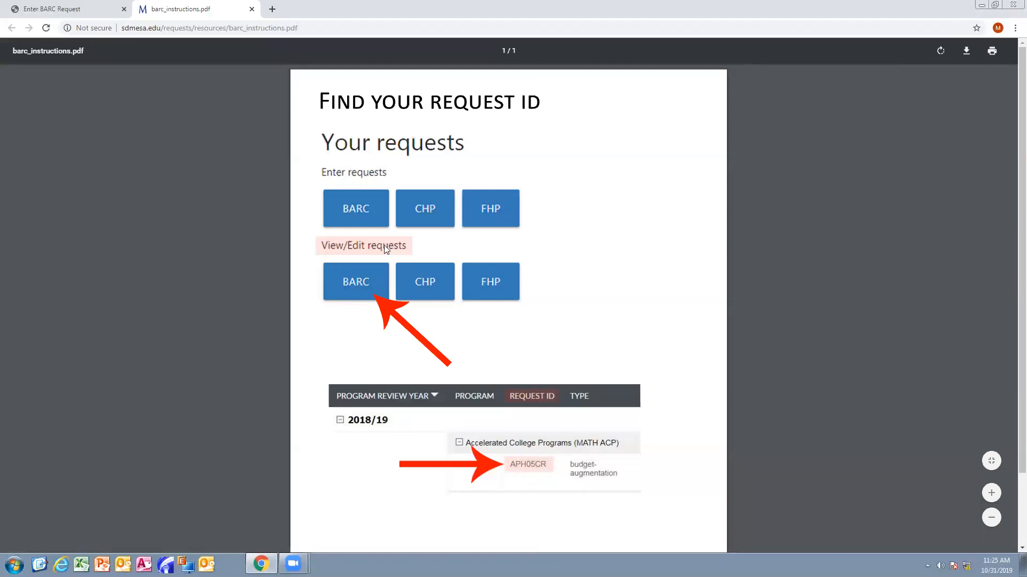
pyautogui.click(52, 9)
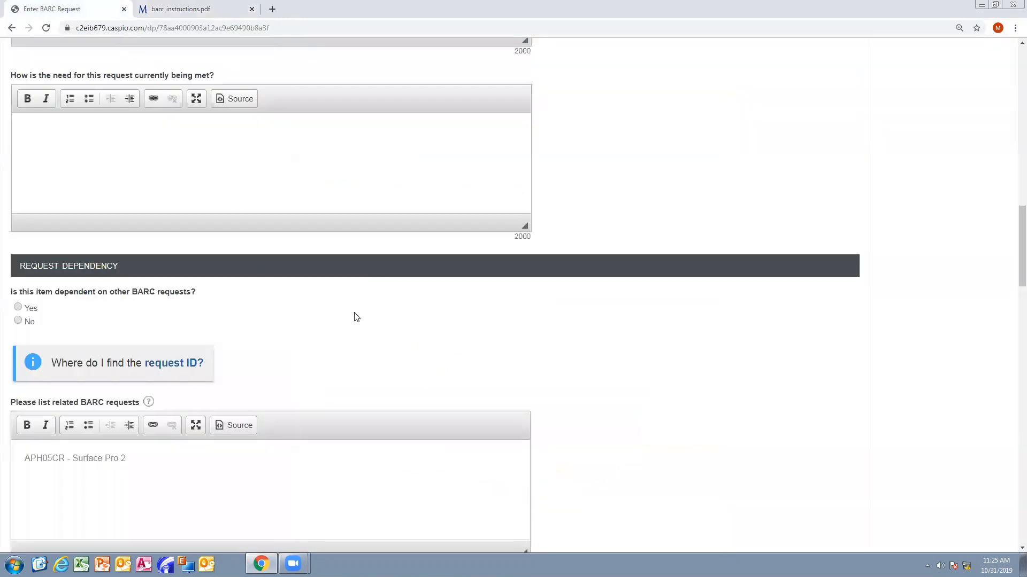
# - Enter cost per item 500, quantity 6 and taxes 30 for a $3,030.00 total
pyautogui.scroll(-2, 355, 316)
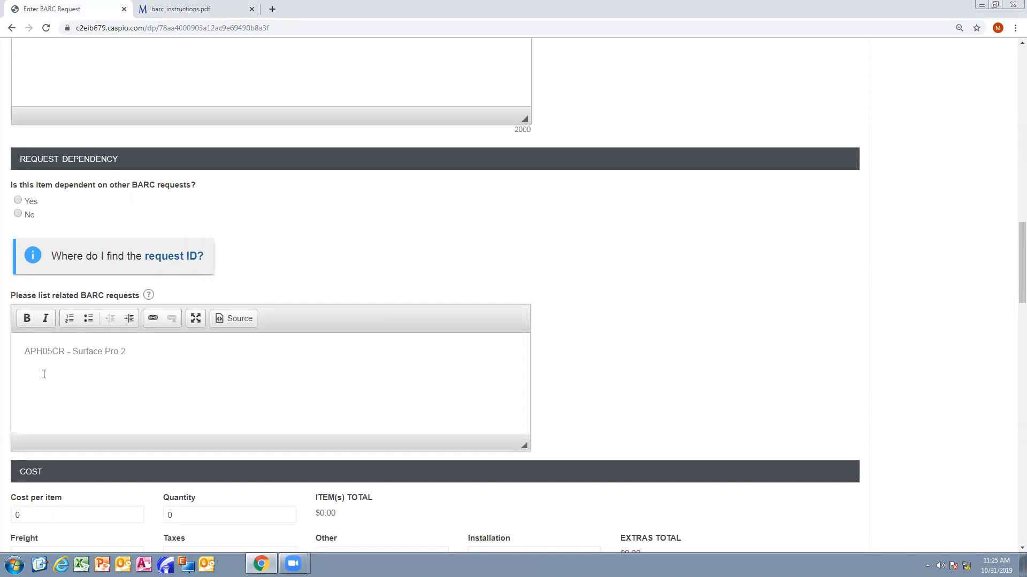
pyautogui.scroll(-4, 44, 389)
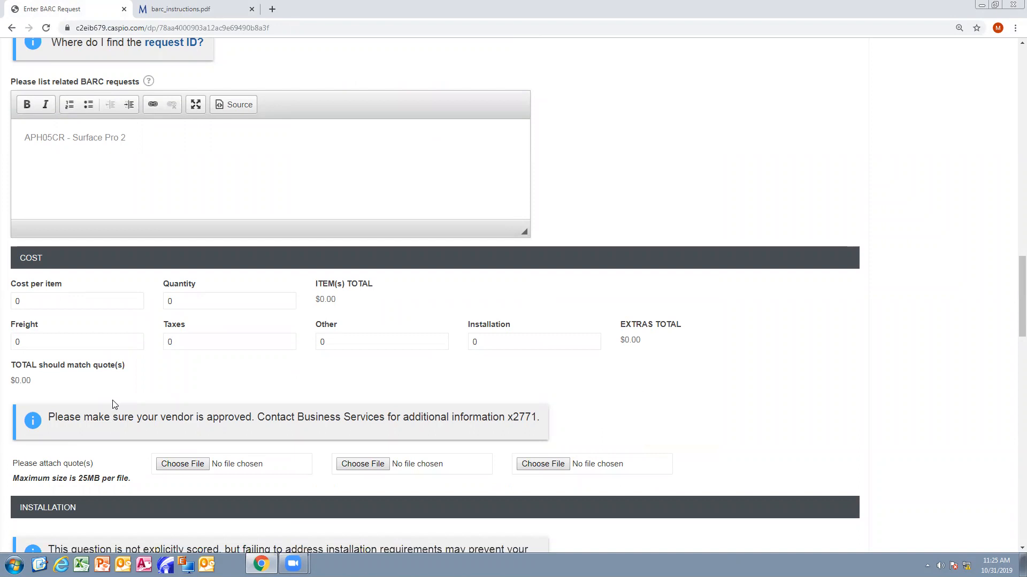
pyautogui.click(106, 302)
pyautogui.press('BackSpace')
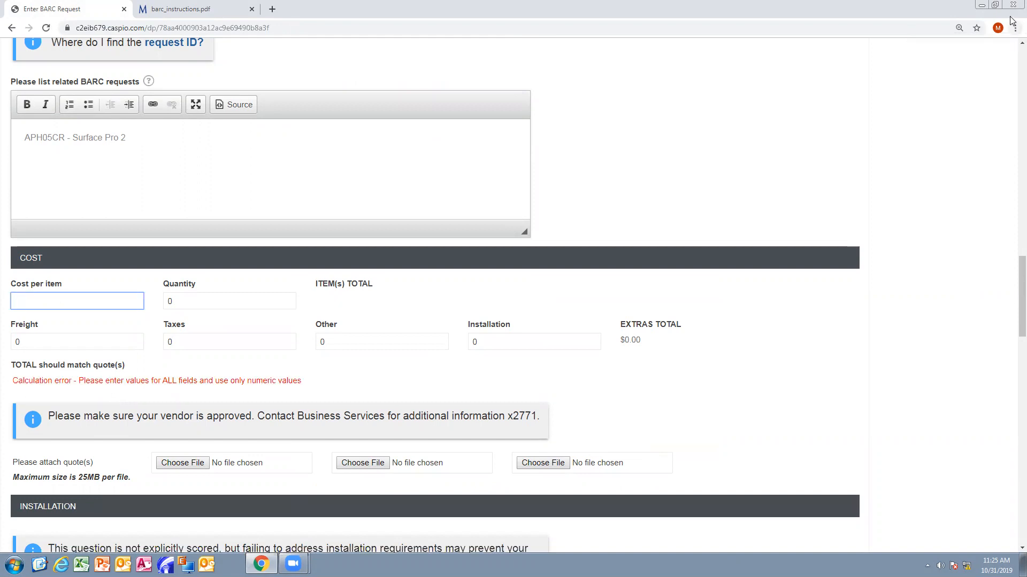
pyautogui.write('500')
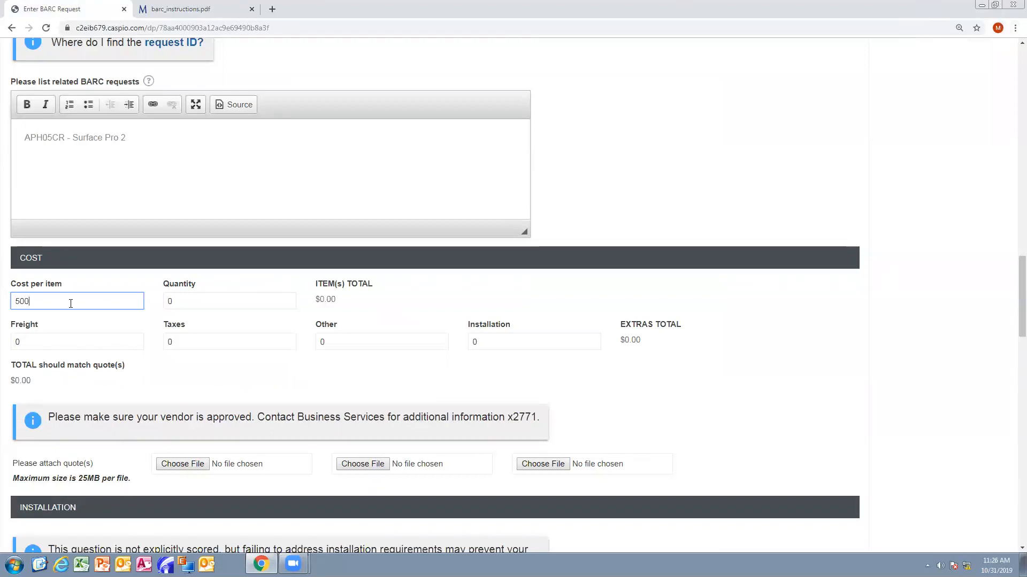
pyautogui.click(184, 303)
pyautogui.doubleClick(184, 302)
pyautogui.write('6')
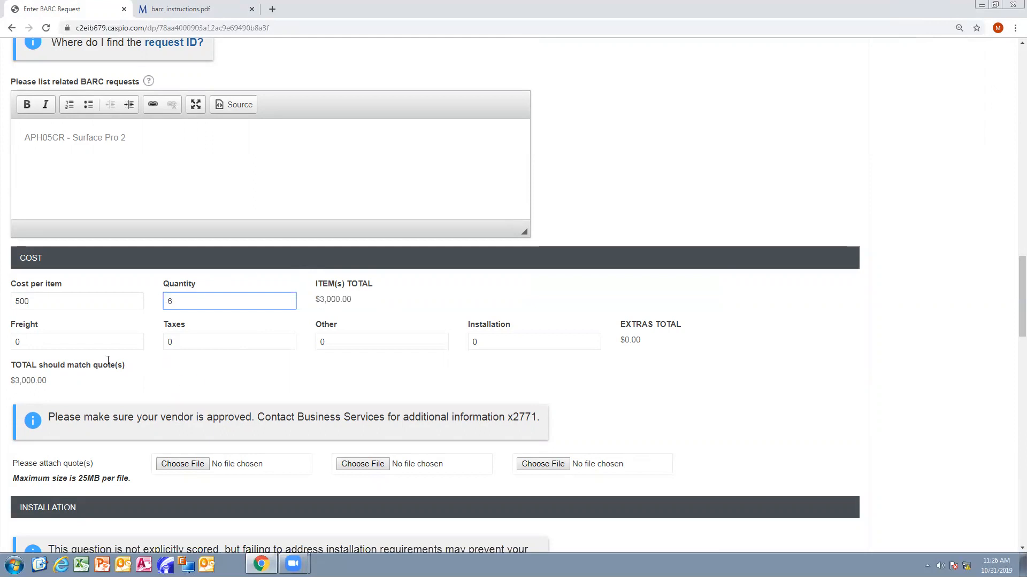
pyautogui.click(180, 342)
pyautogui.doubleClick(181, 342)
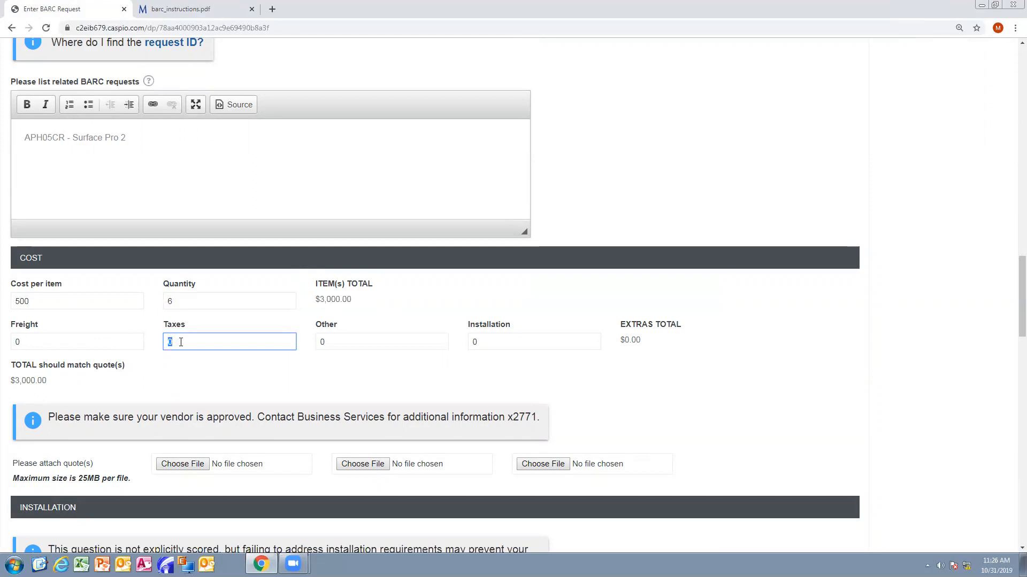
pyautogui.write('30')
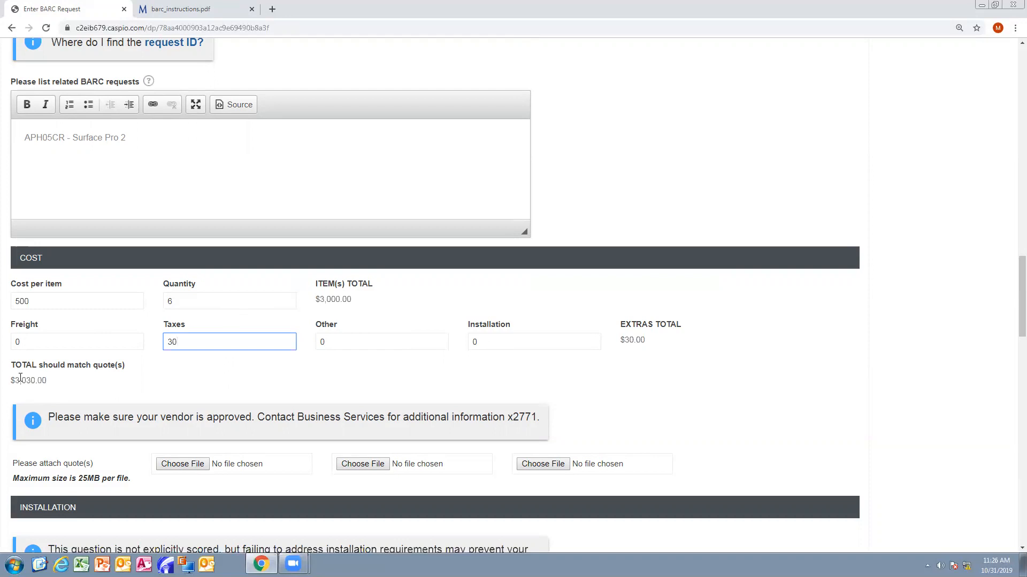
# - Attach Surface book quote.pdf from the Desktop as the first quote
pyautogui.scroll(-2, 135, 355)
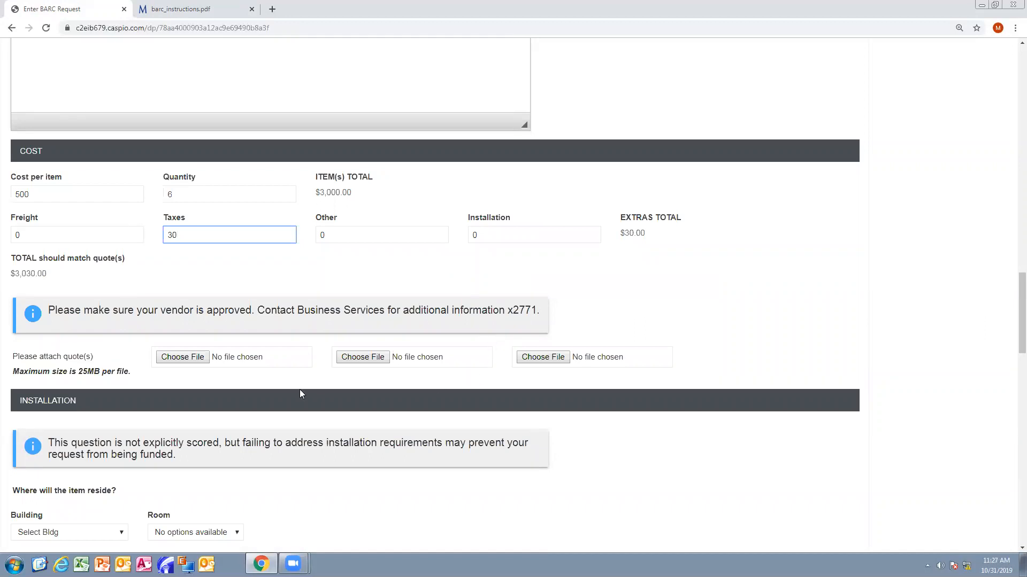
pyautogui.click(185, 358)
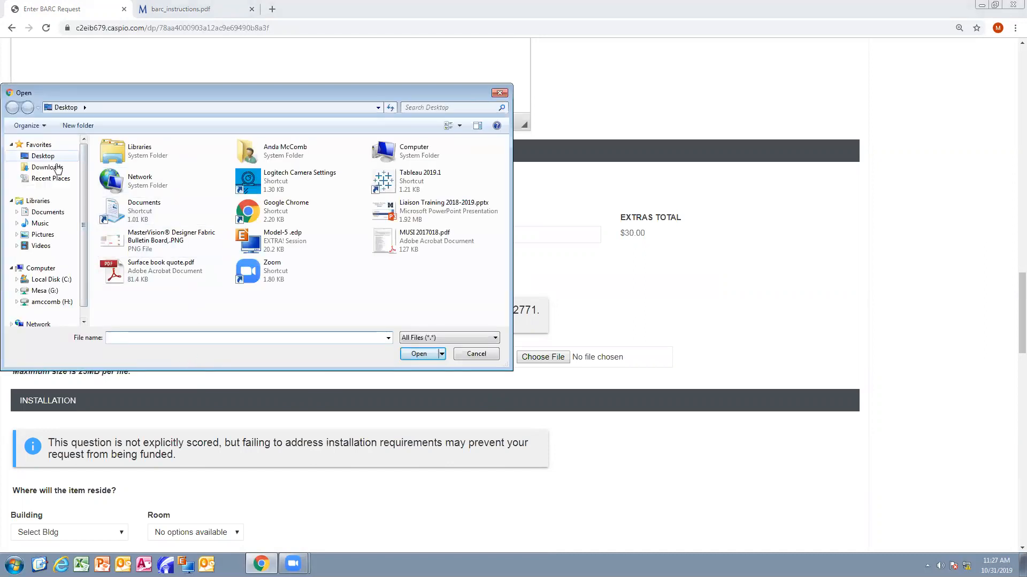
pyautogui.click(119, 275)
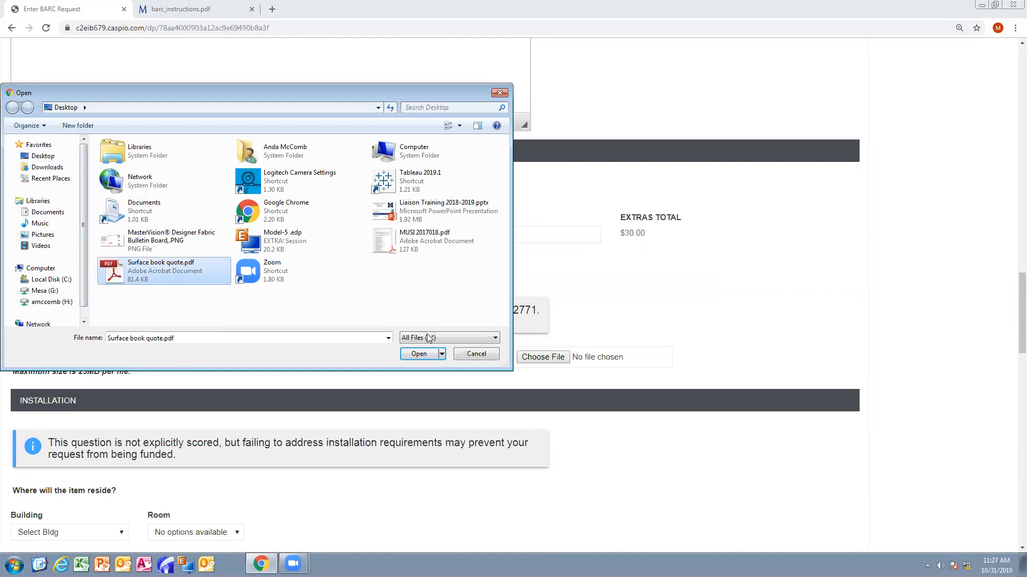
pyautogui.click(417, 355)
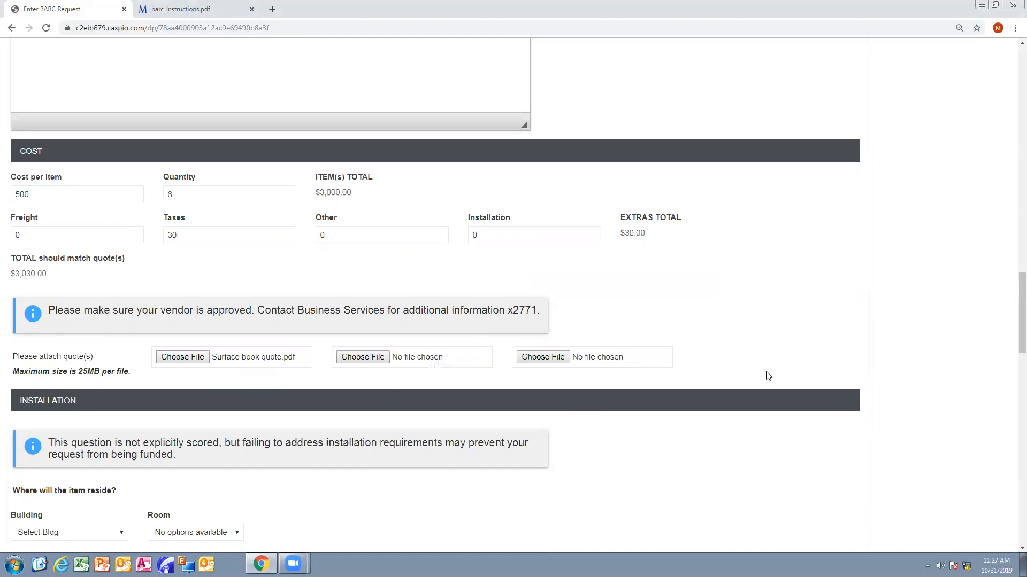
# - Scroll to the Installation section and open the Building dropdown list
pyautogui.scroll(-3, 768, 374)
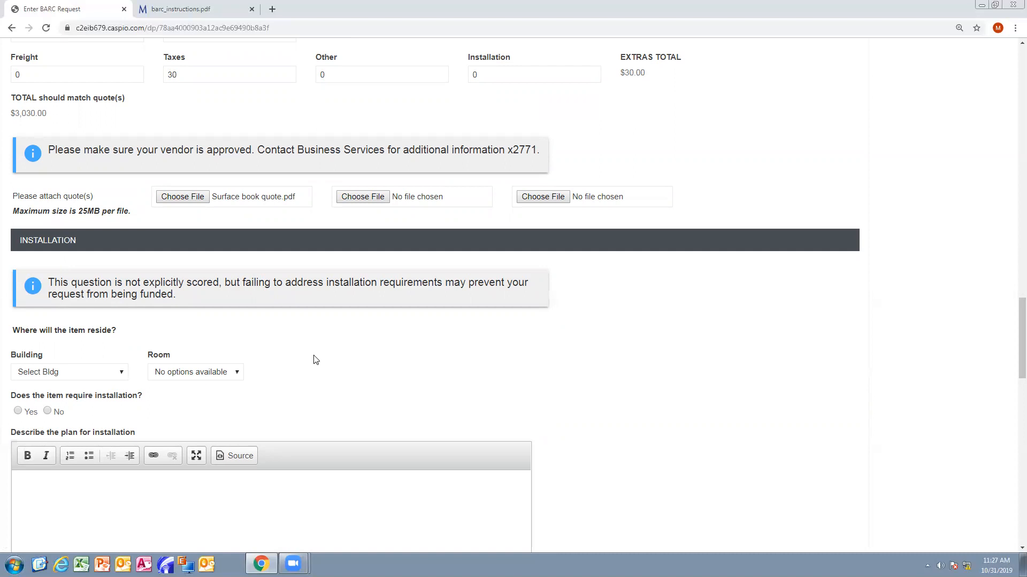
pyautogui.click(122, 372)
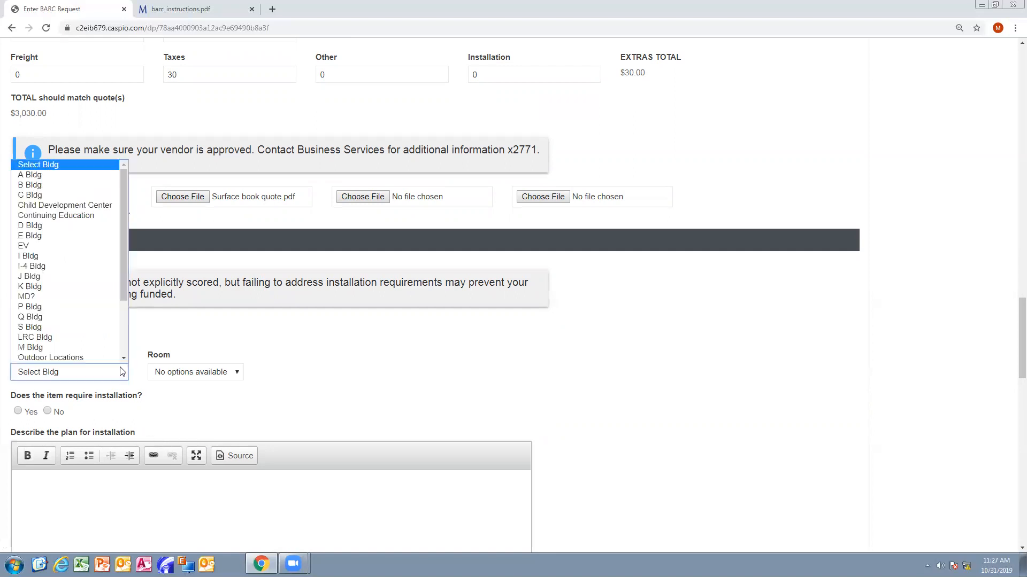
# - Choose B Bldg (room B-101) and mark Yes for installation required
pyautogui.click(84, 184)
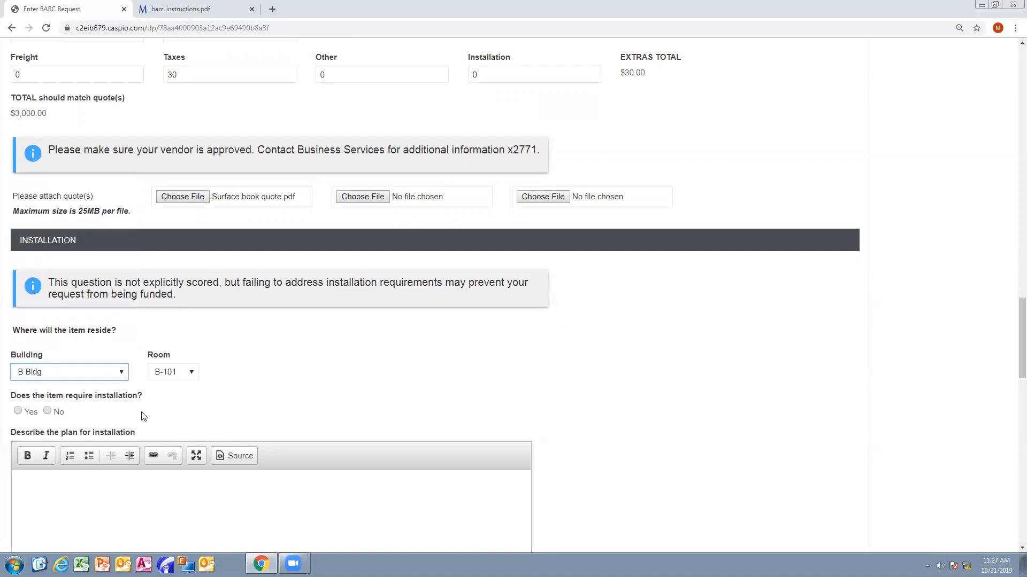
pyautogui.click(20, 412)
pyautogui.scroll(-3, 250, 427)
pyautogui.scroll(-3, 735, 203)
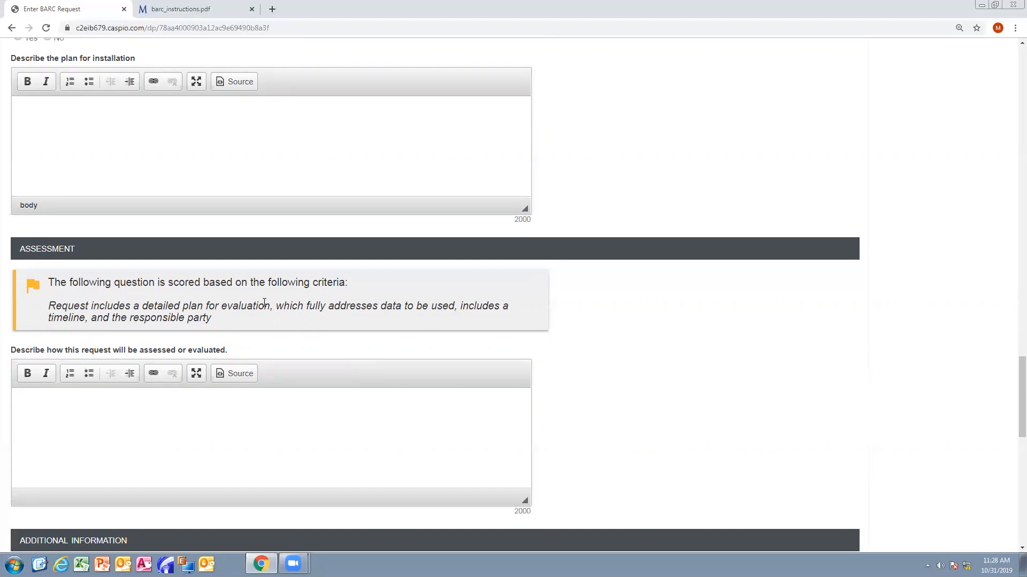
pyautogui.scroll(-3, 288, 298)
pyautogui.scroll(-2, 289, 300)
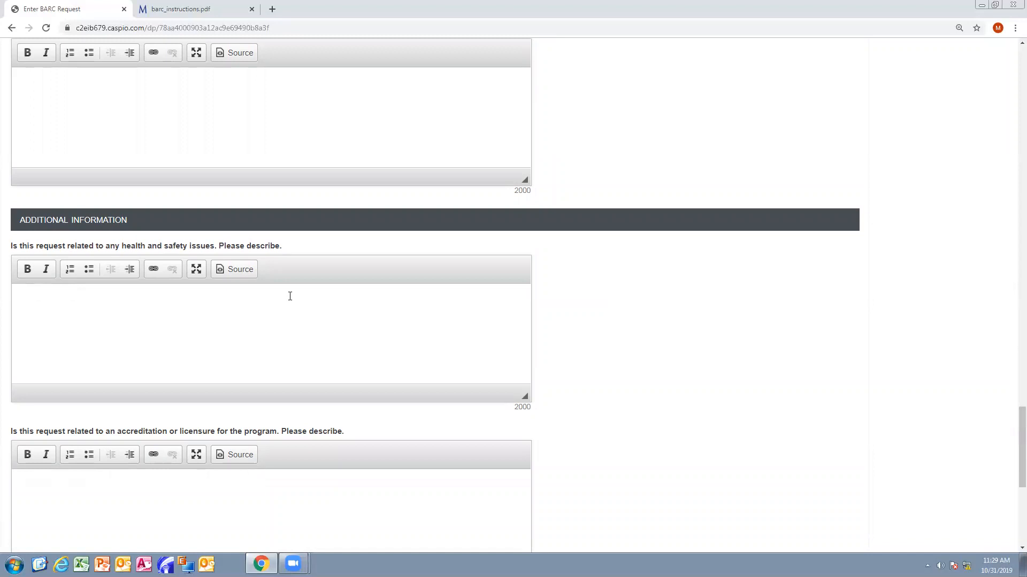
pyautogui.scroll(-1, 290, 296)
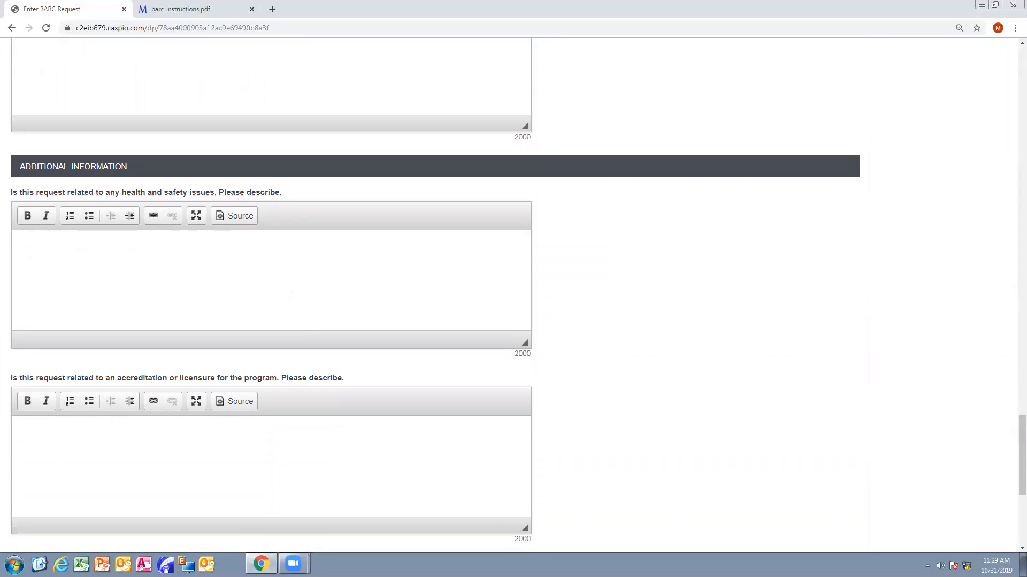
pyautogui.scroll(-2, 289, 297)
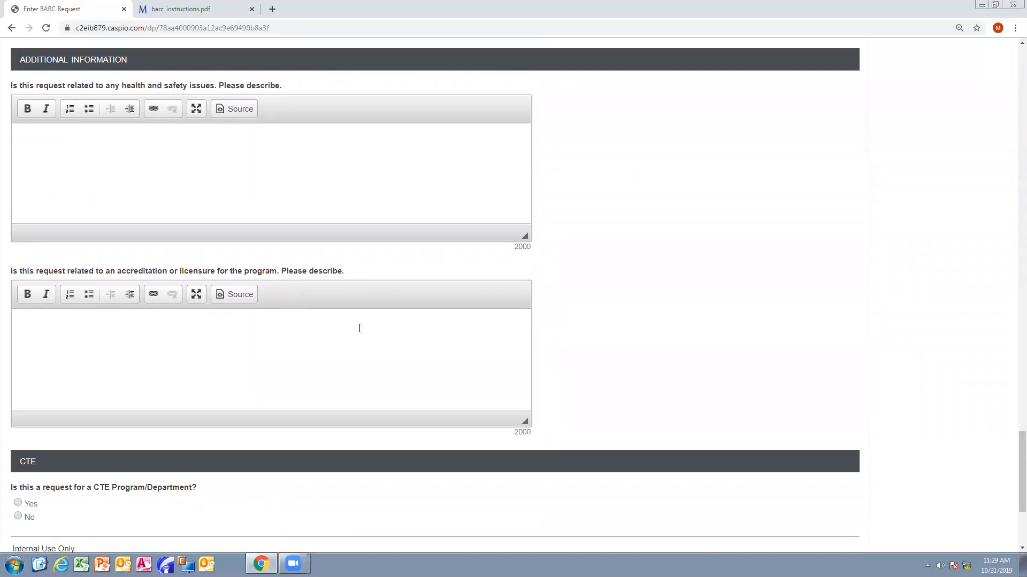
pyautogui.scroll(-4, 358, 328)
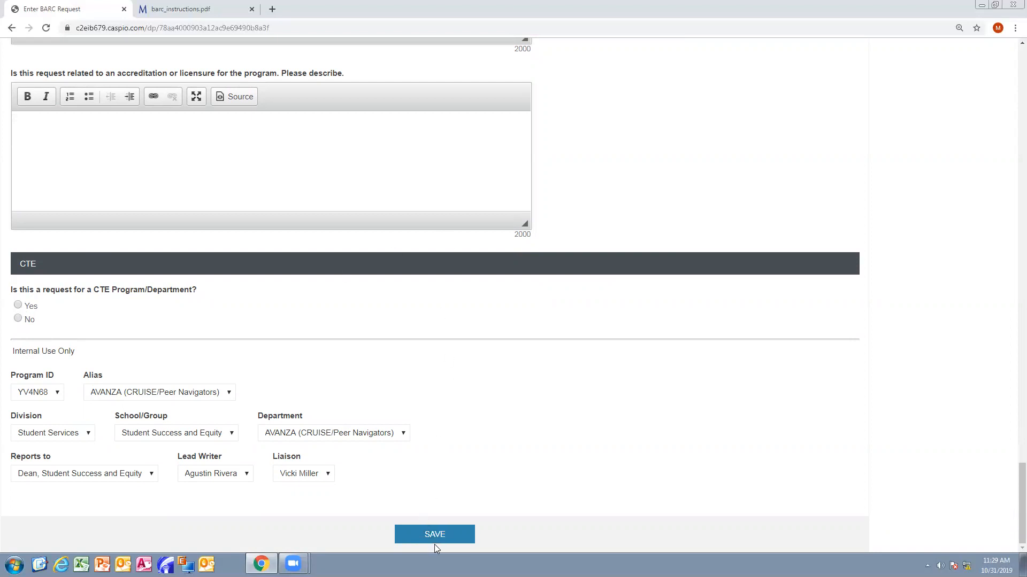
pyautogui.scroll(2, 667, 440)
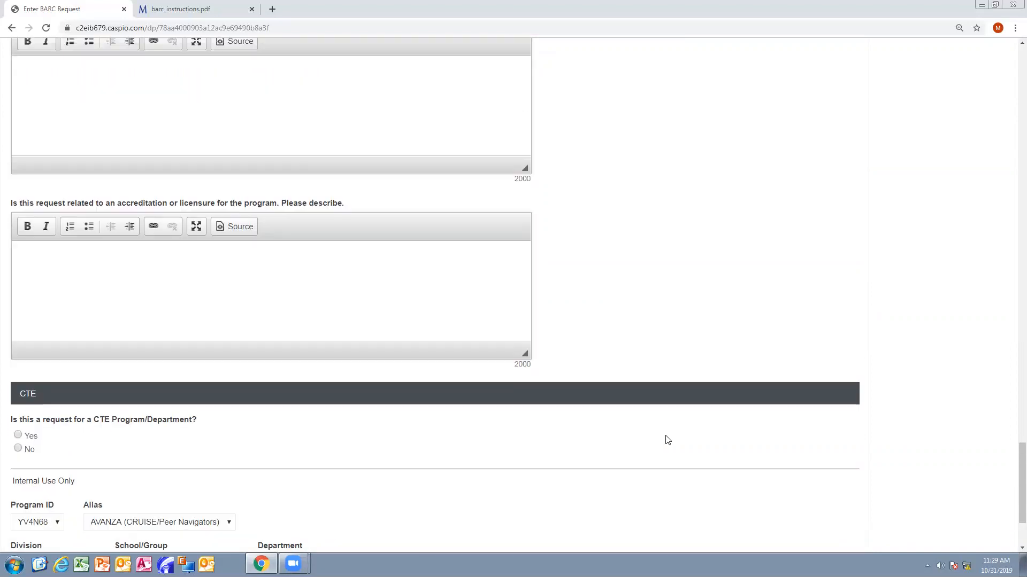
pyautogui.scroll(20, 667, 440)
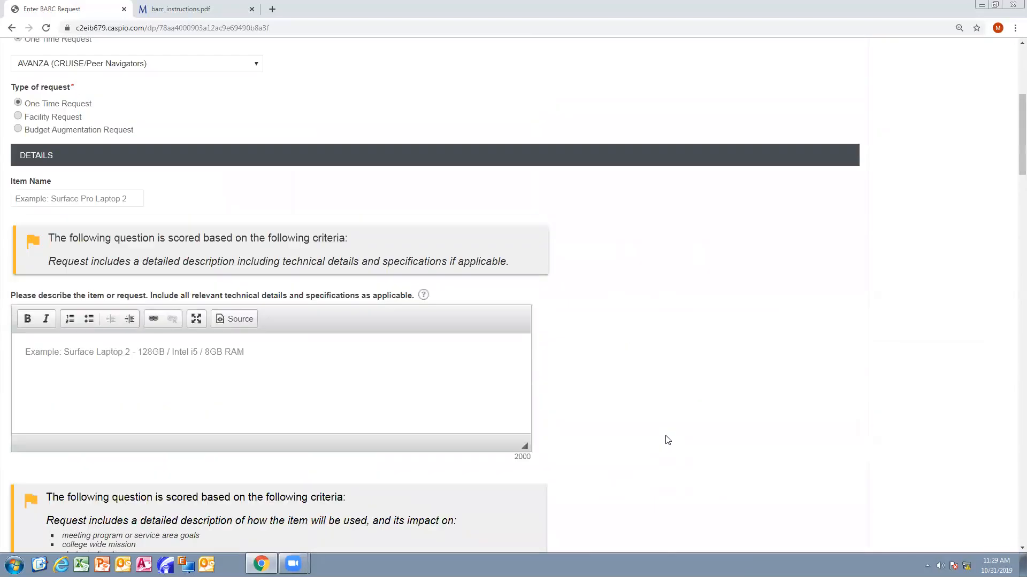
pyautogui.scroll(5, 667, 440)
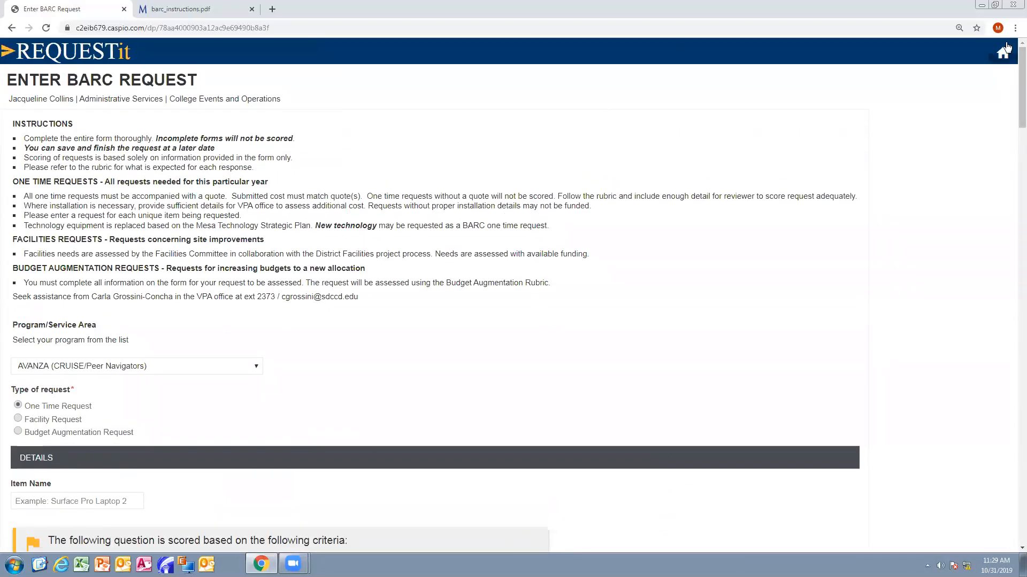
# - Return to the home dashboard and open the View BARC Requests list
pyautogui.click(1004, 51)
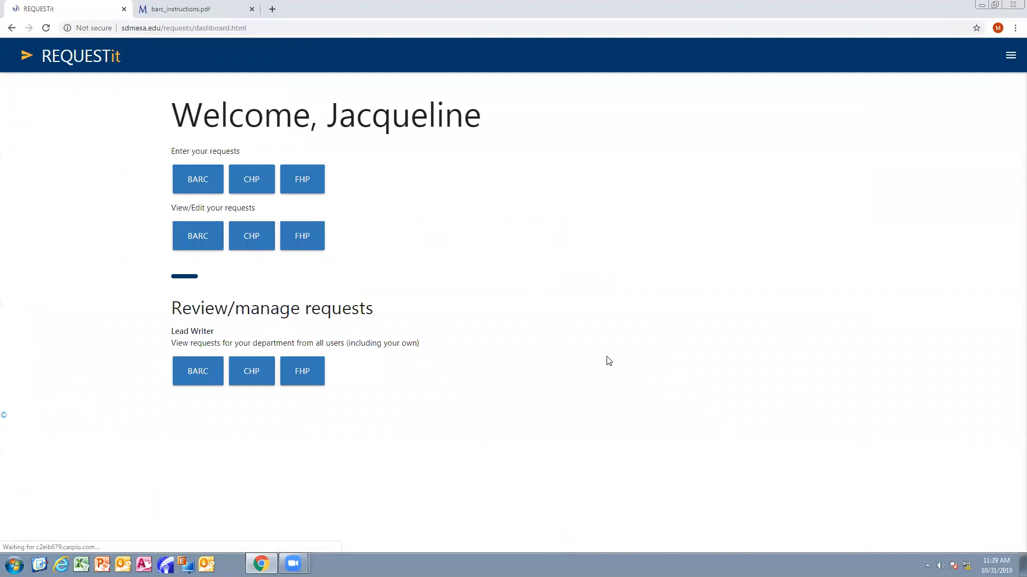
pyautogui.click(201, 238)
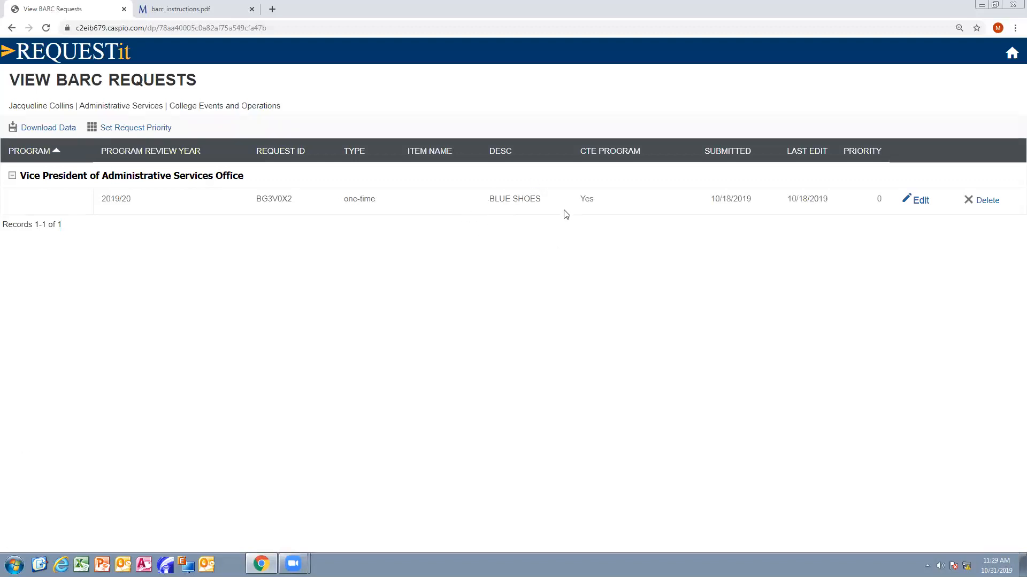
# - Edit the BLUE SHOES request, raising quantity from 10 to 15 ($7500 total), and click UPDATE
pyautogui.click(919, 204)
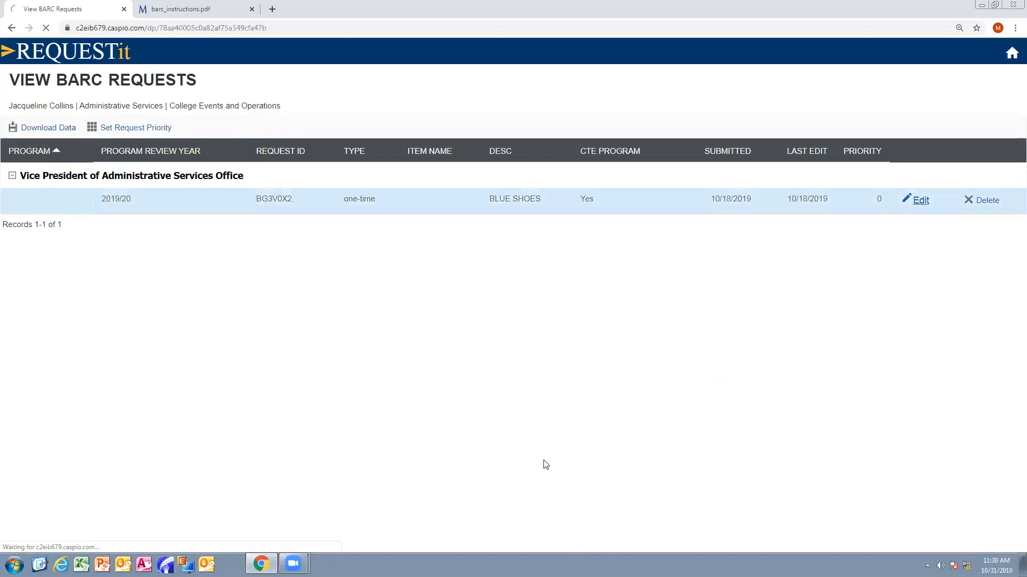
pyautogui.scroll(-3, 568, 379)
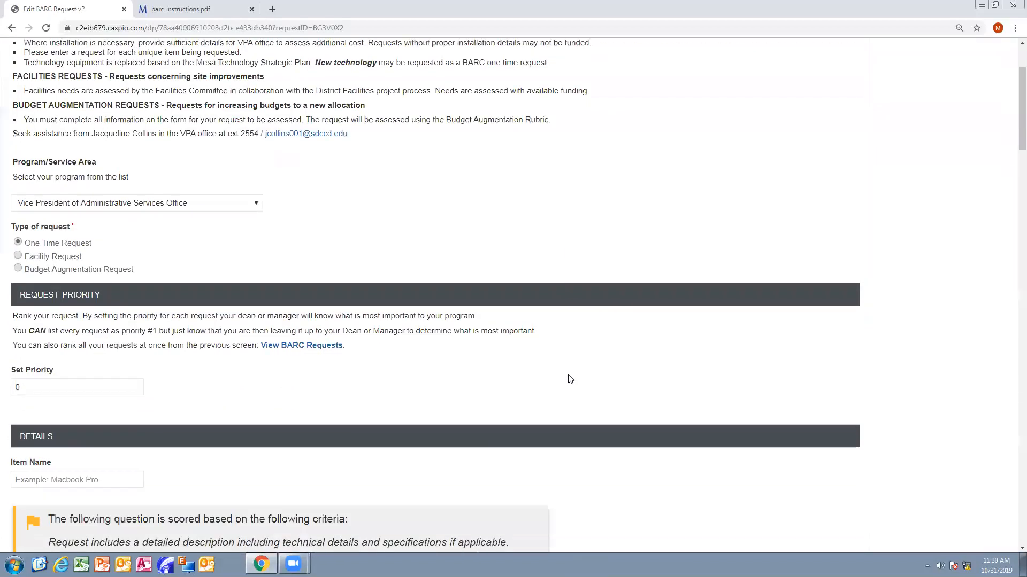
pyautogui.scroll(-6, 568, 376)
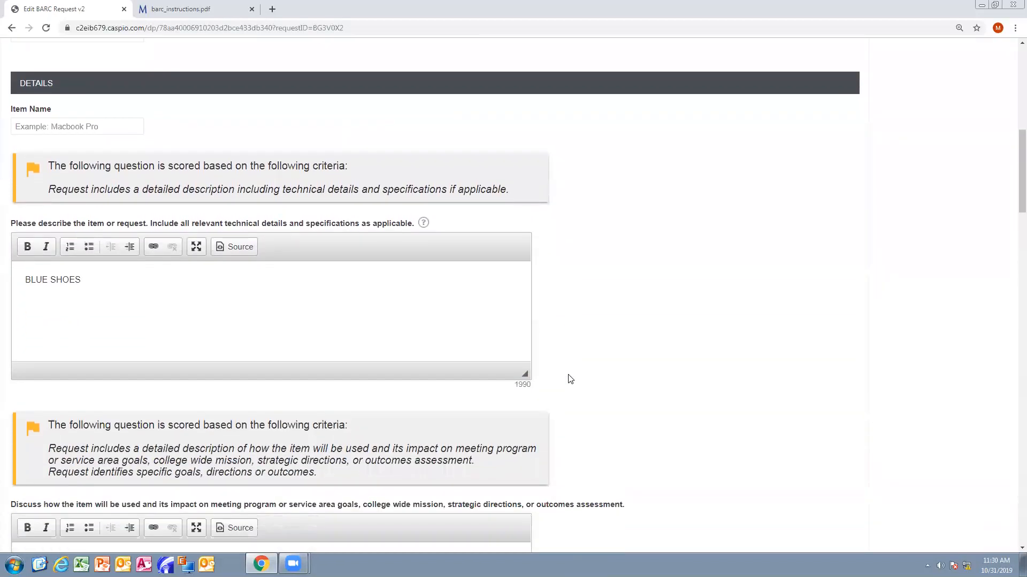
pyautogui.scroll(-2, 570, 379)
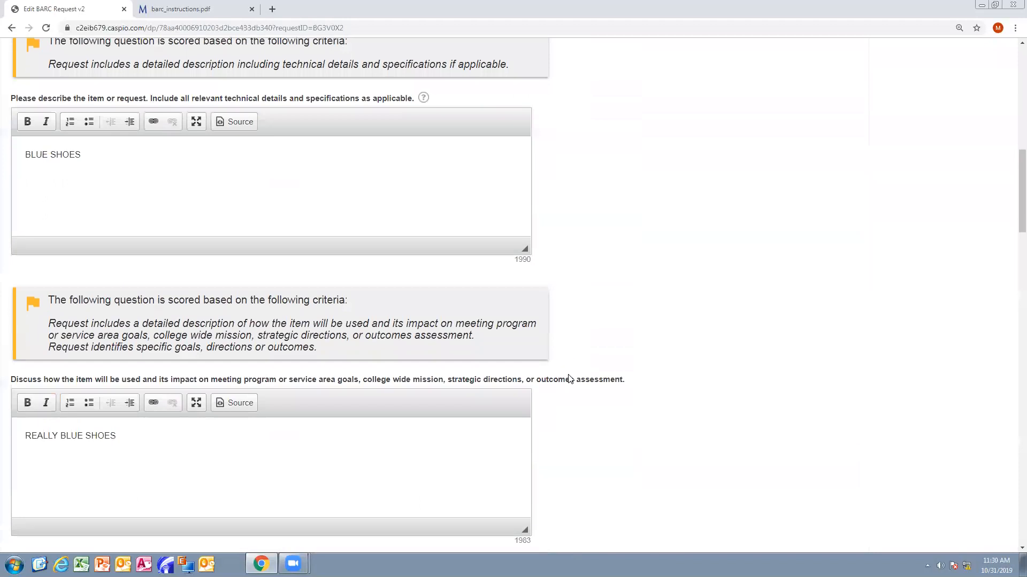
pyautogui.scroll(-13, 568, 380)
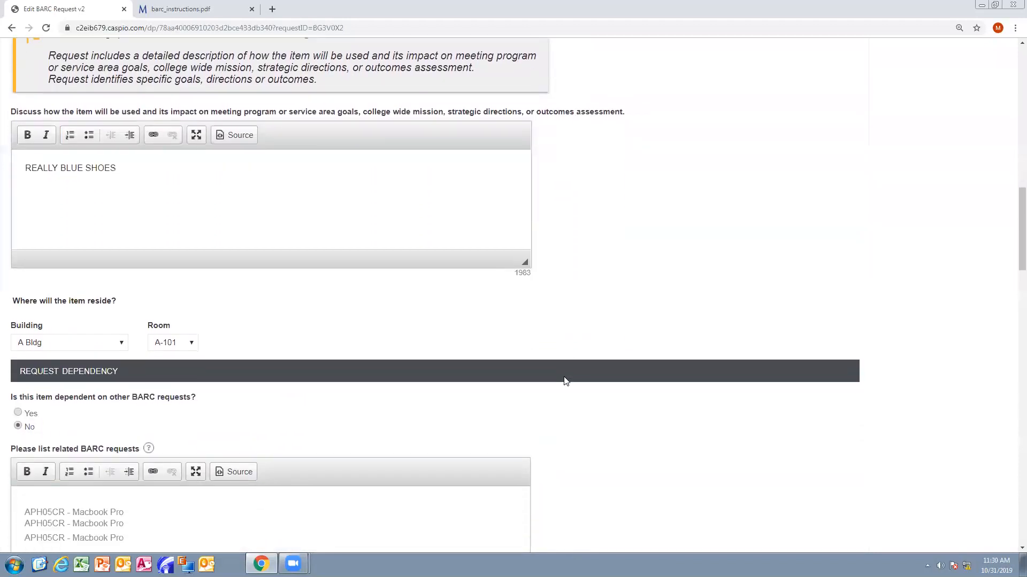
pyautogui.click(151, 283)
pyautogui.doubleClick(151, 283)
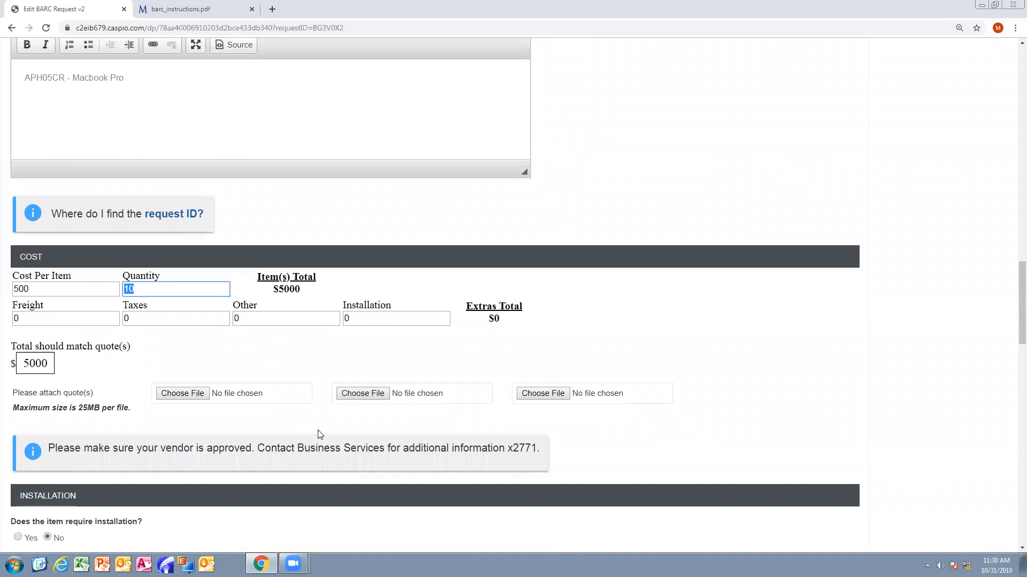
pyautogui.write('15')
pyautogui.click(349, 357)
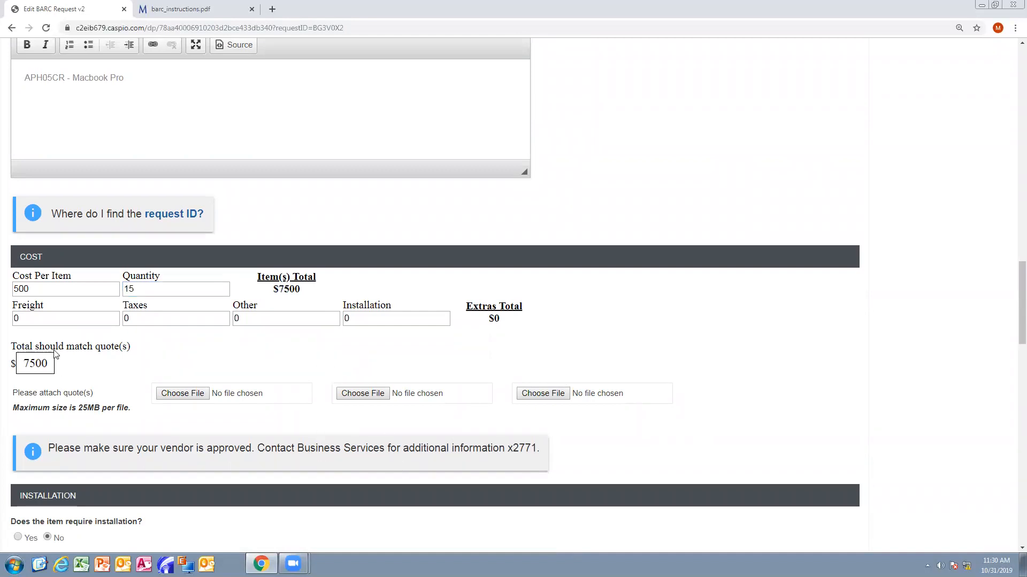
pyautogui.scroll(-12, 148, 352)
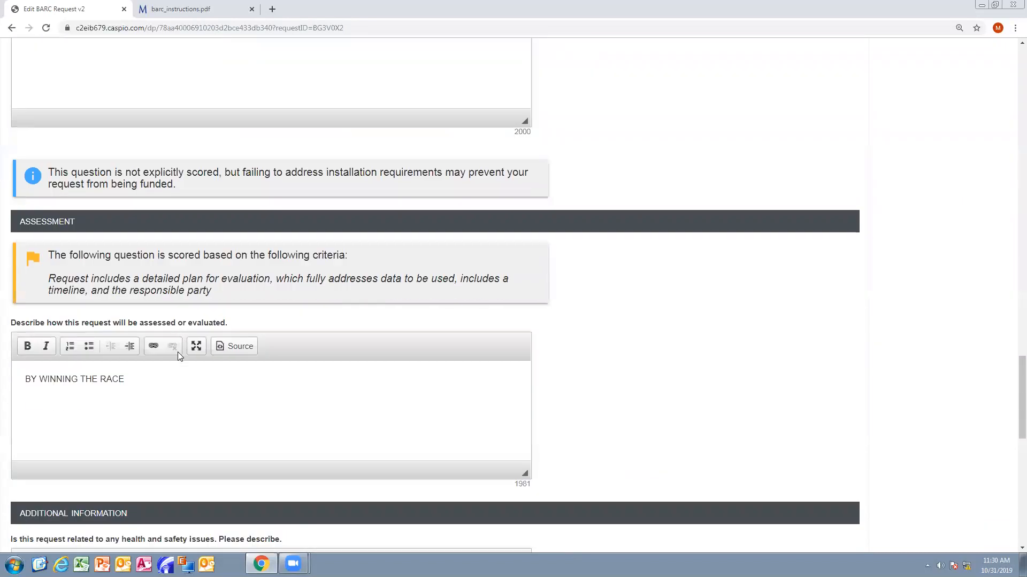
pyautogui.scroll(-10, 180, 357)
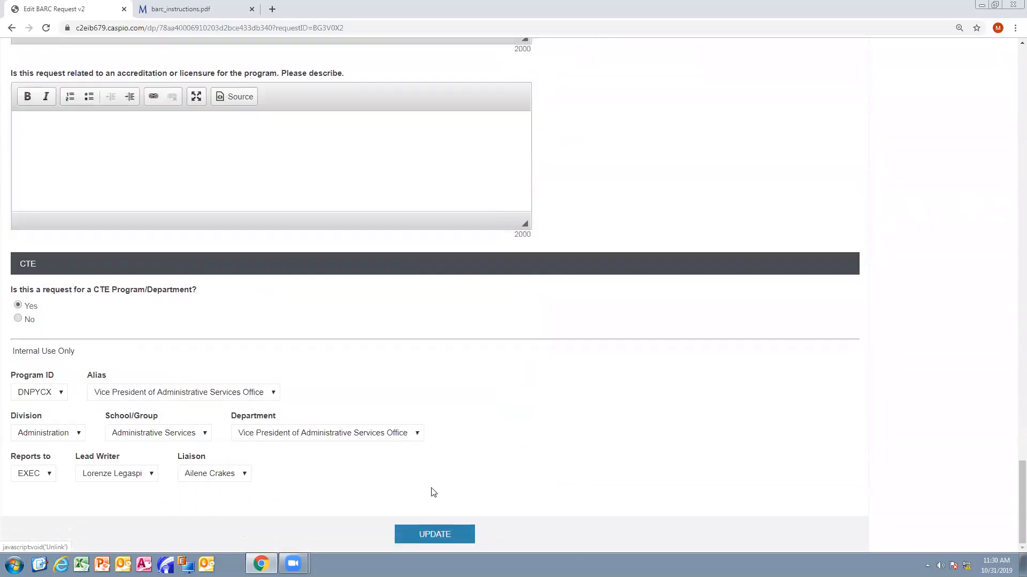
pyautogui.click(464, 540)
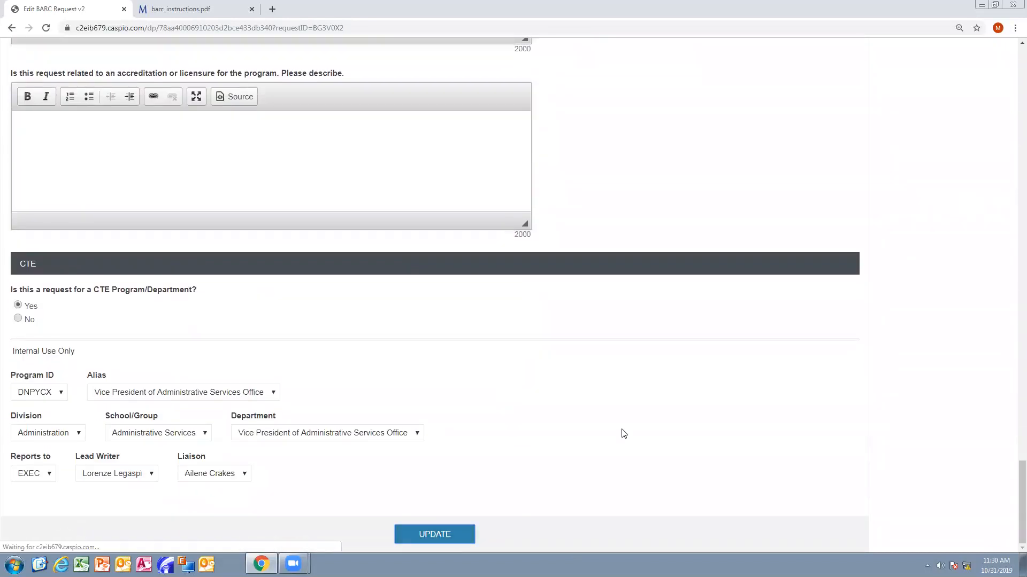